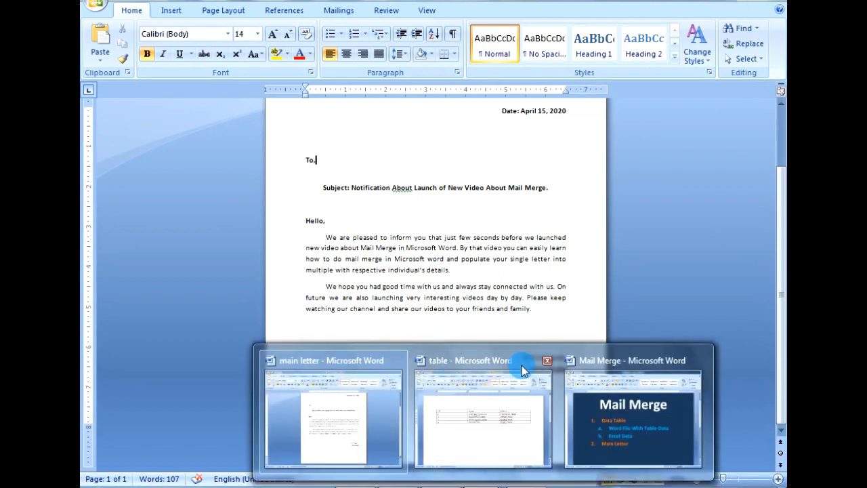
# Step: Start a mail merge of the Letters type in the main letter document
pyautogui.click(491, 270)
pyautogui.click(491, 269)
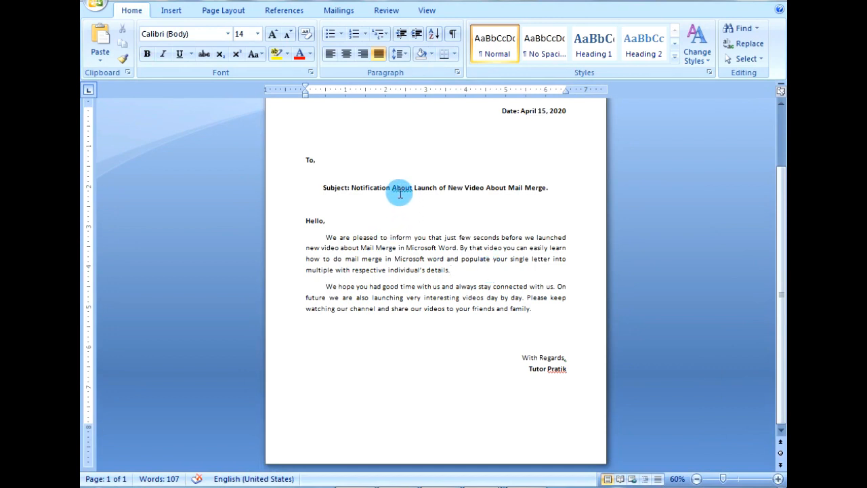
pyautogui.scroll(2, 438, 264)
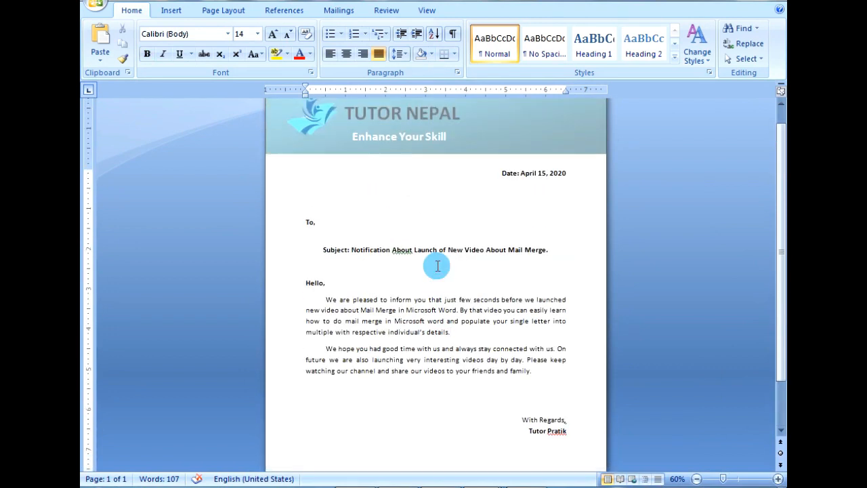
pyautogui.click(337, 11)
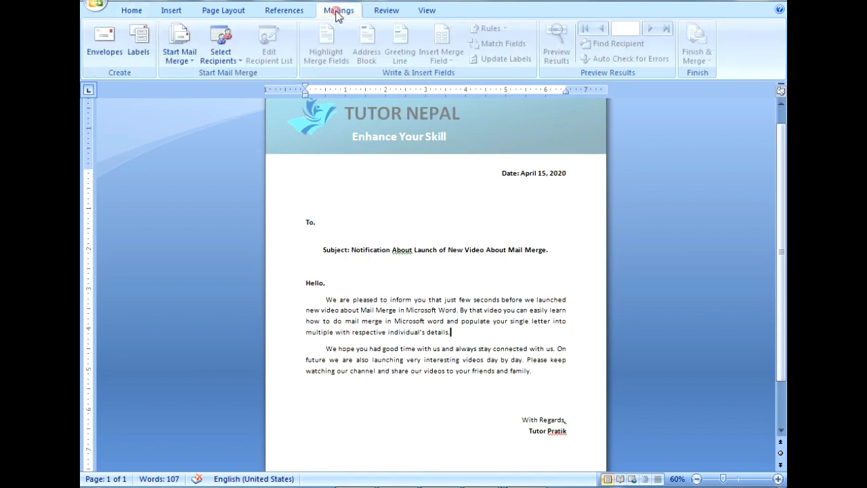
pyautogui.click(190, 65)
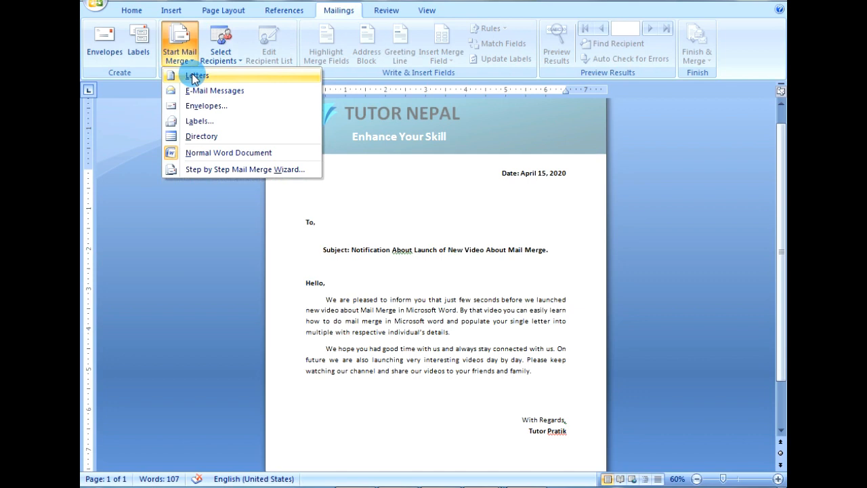
pyautogui.click(195, 76)
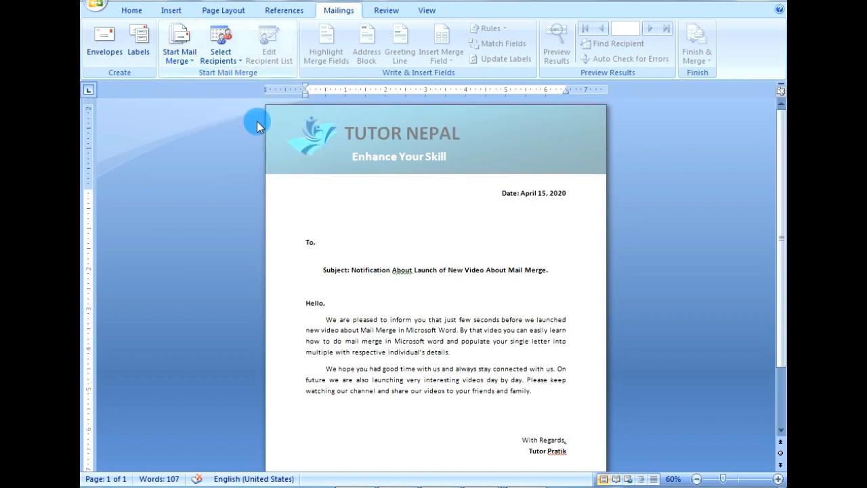
# Step: Use the existing Word document "table" from the Desktop as the mail merge recipient list
pyautogui.click(231, 67)
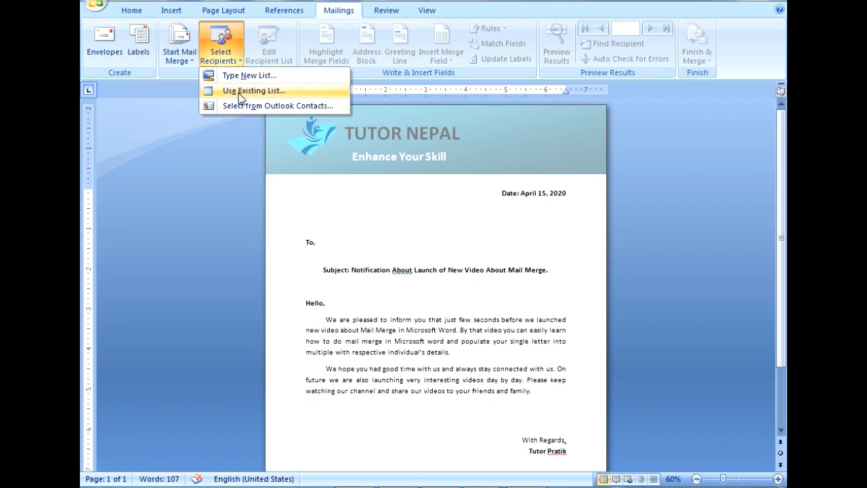
pyautogui.click(241, 95)
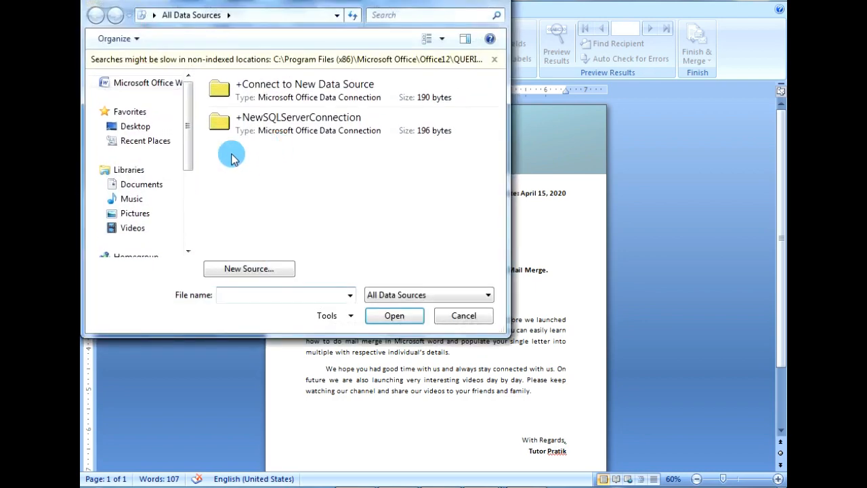
pyautogui.moveTo(187, 126)
pyautogui.mouseDown()
pyautogui.moveTo(190, 205)
pyautogui.moveTo(188, 135)
pyautogui.mouseUp()
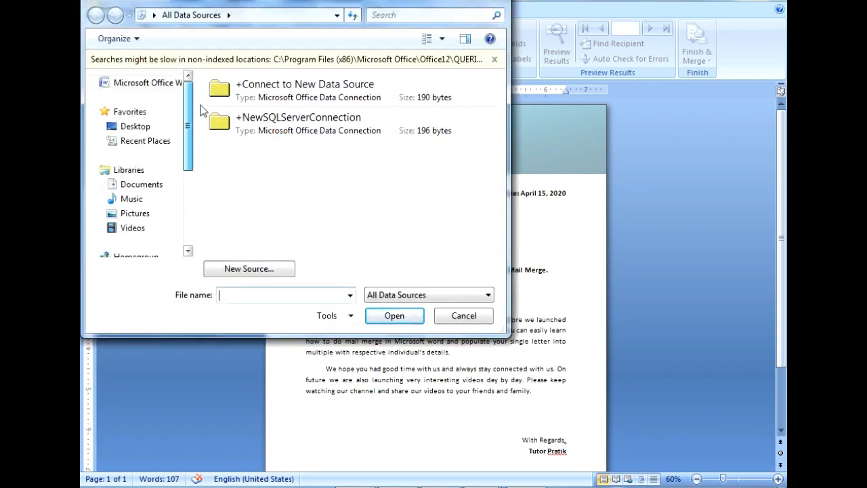
pyautogui.click(133, 130)
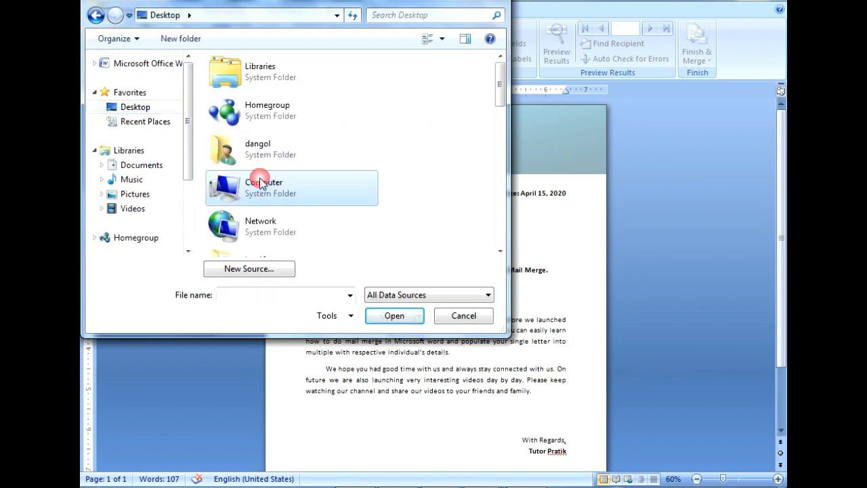
pyautogui.scroll(-5, 296, 226)
pyautogui.scroll(-5, 296, 226)
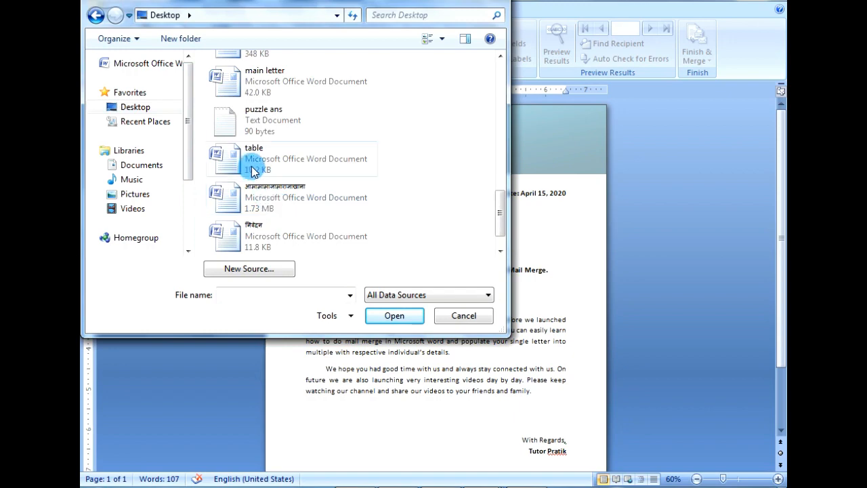
pyautogui.click(252, 167)
pyautogui.doubleClick(251, 166)
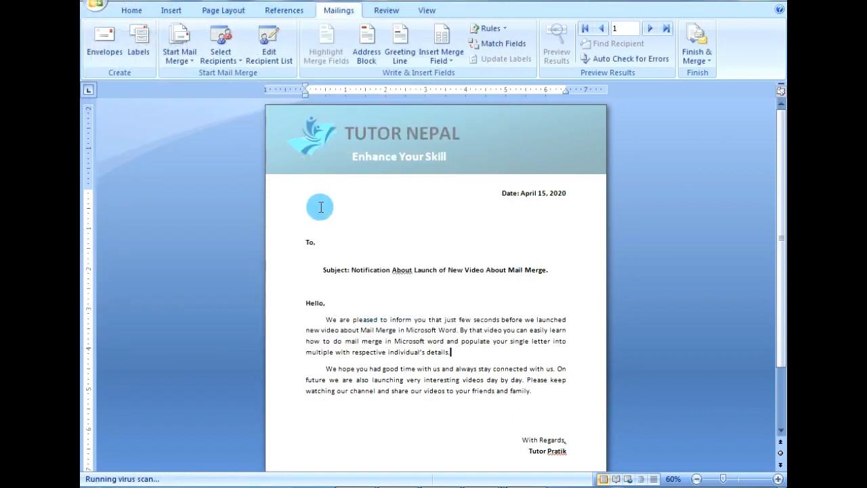
# Step: Insert the Name merge field followed by a comma and the Address merge field followed by a period on separate lines below "To,"
pyautogui.click(318, 245)
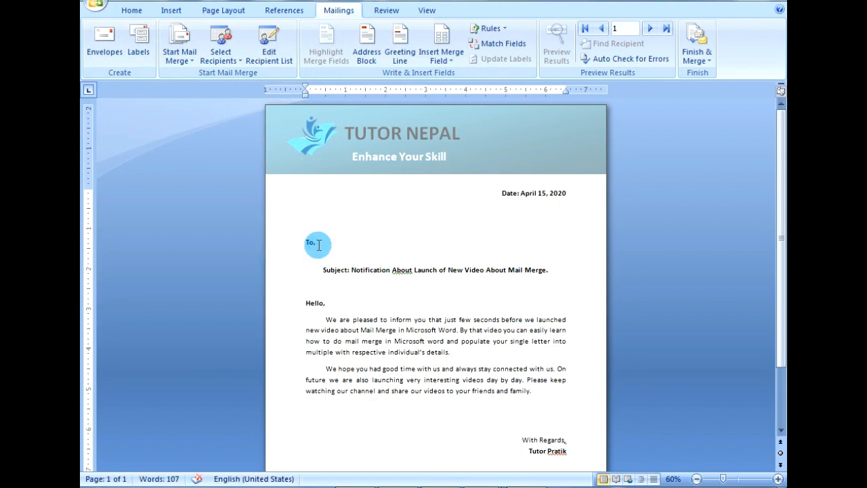
pyautogui.press('Return')
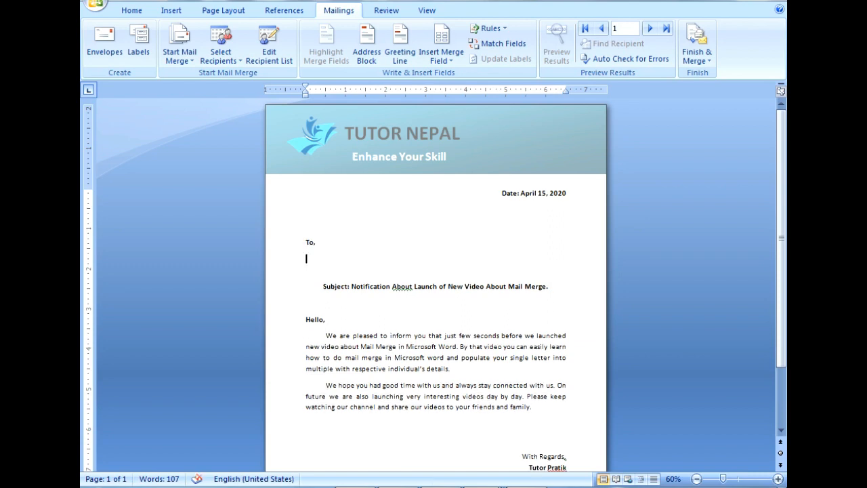
pyautogui.click(450, 61)
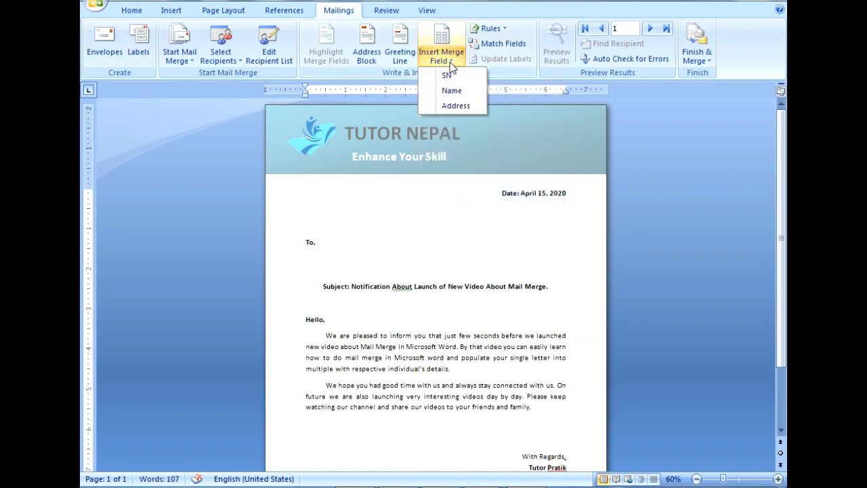
pyautogui.click(467, 91)
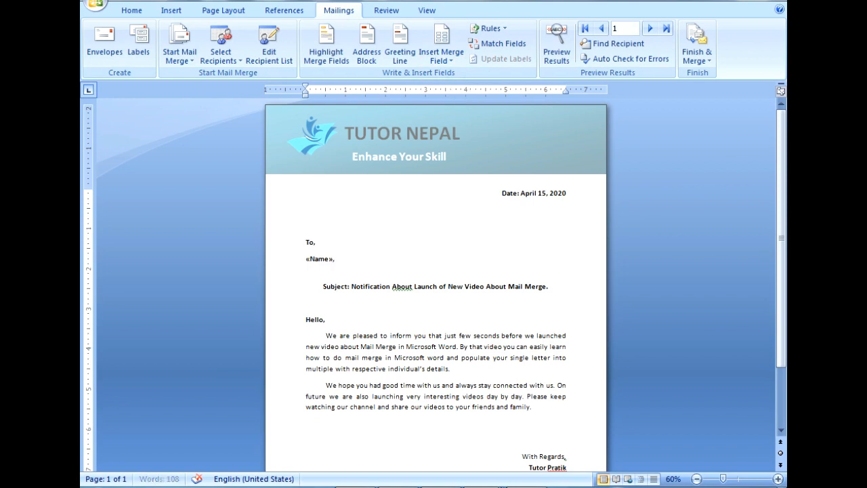
pyautogui.press('Return')
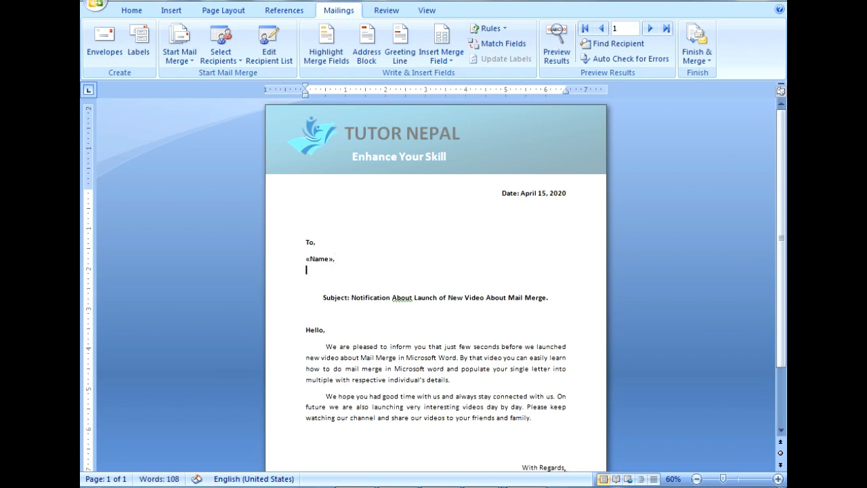
pyautogui.click(441, 60)
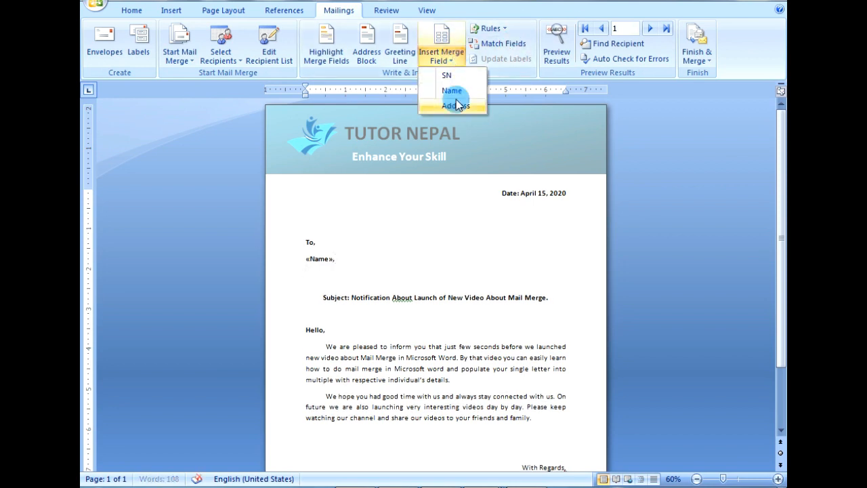
pyautogui.click(456, 106)
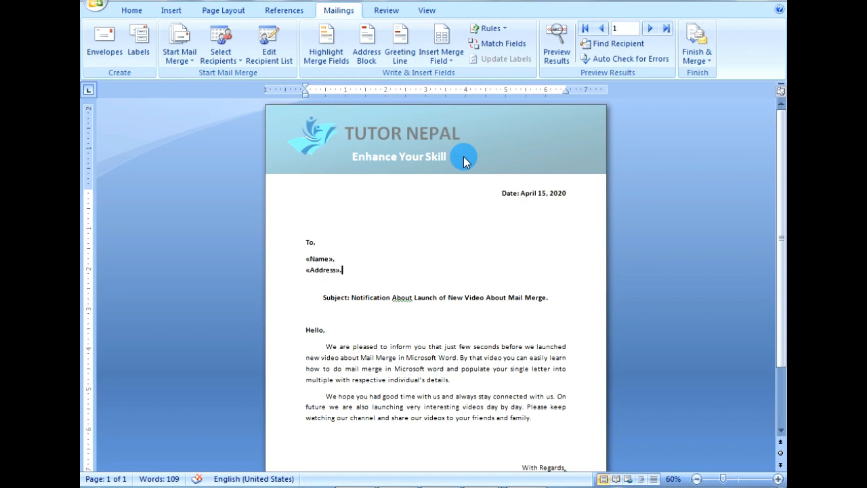
pyautogui.scroll(-2, 521, 240)
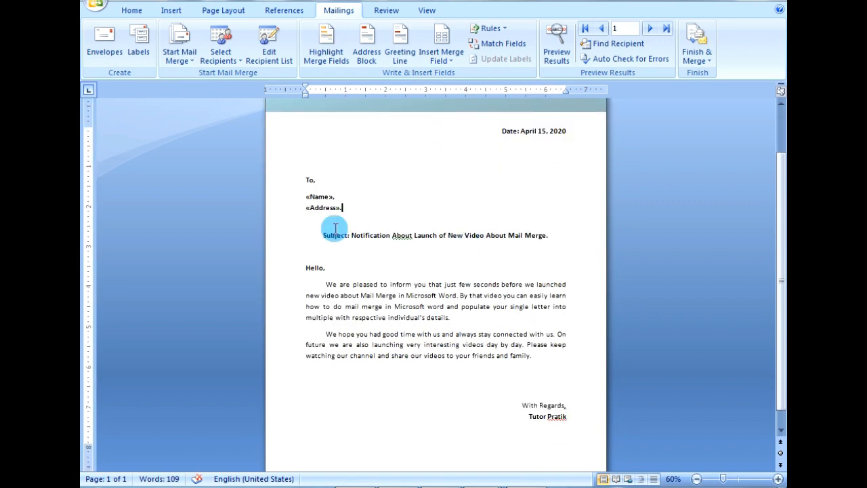
pyautogui.click(319, 196)
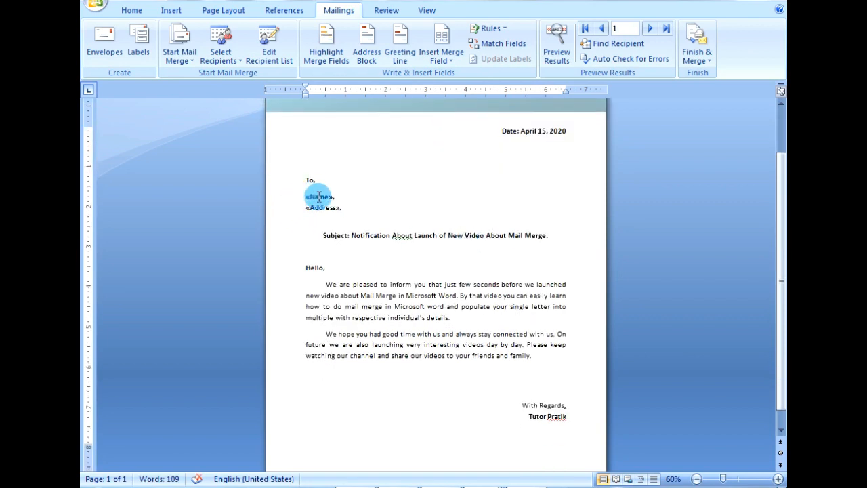
pyautogui.click(323, 208)
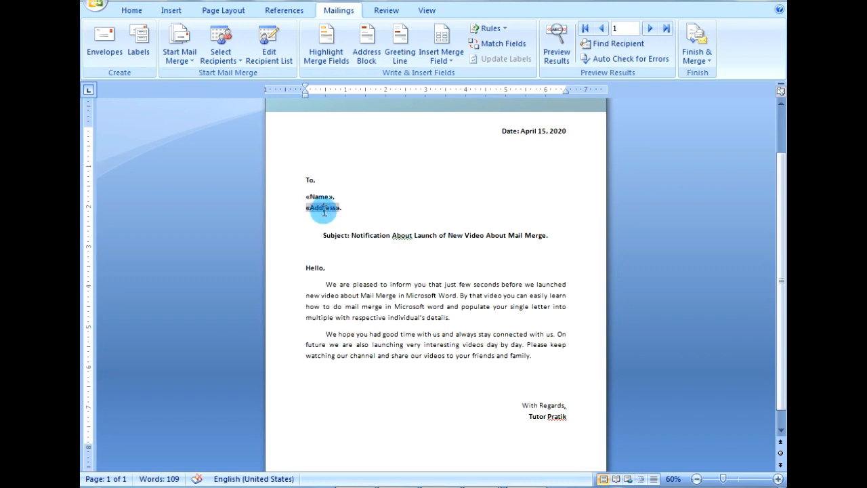
pyautogui.click(376, 212)
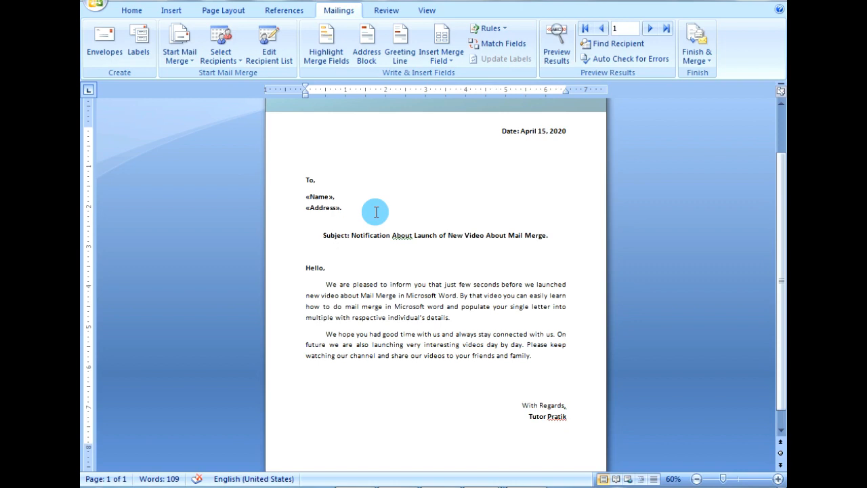
pyautogui.click(389, 269)
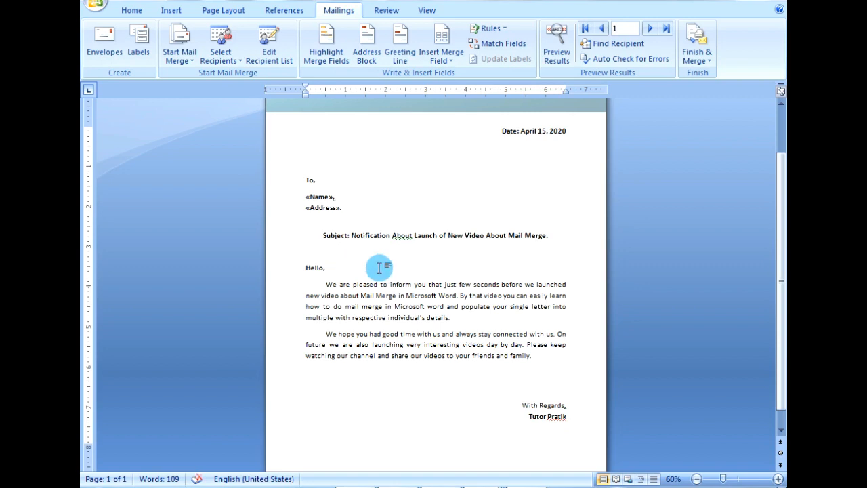
pyautogui.moveTo(429, 285); pyautogui.dragTo(458, 285)
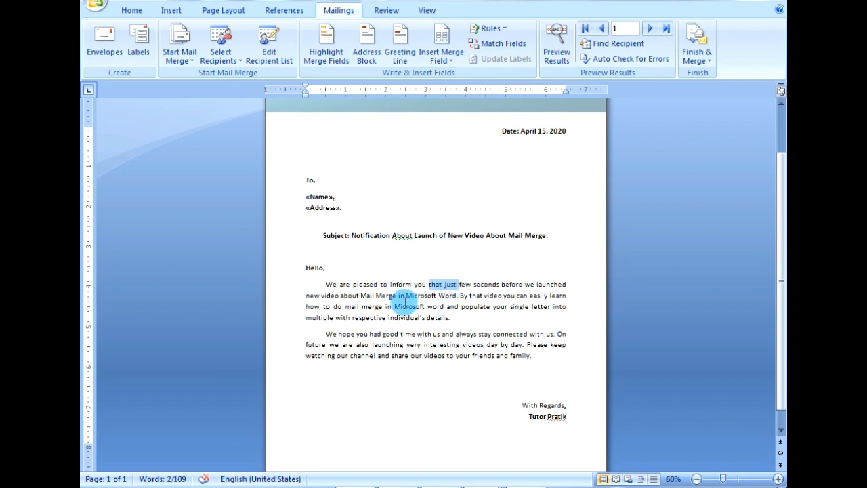
pyautogui.moveTo(409, 306); pyautogui.dragTo(433, 306)
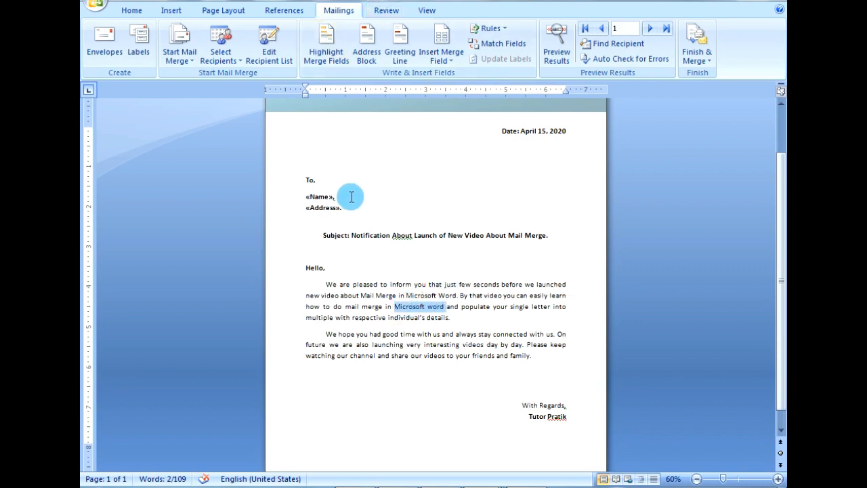
# Step: Insert the Name merge field in the first body paragraph, just before "By that video"
pyautogui.click(451, 300)
pyautogui.click(449, 60)
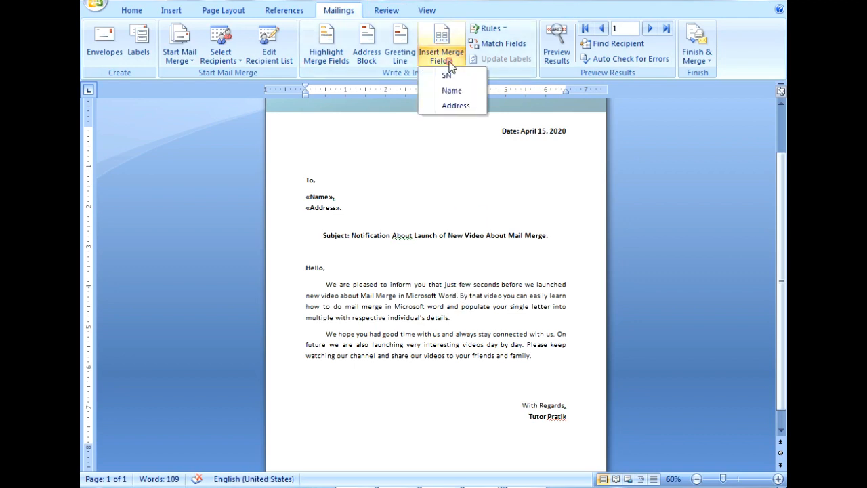
pyautogui.click(451, 90)
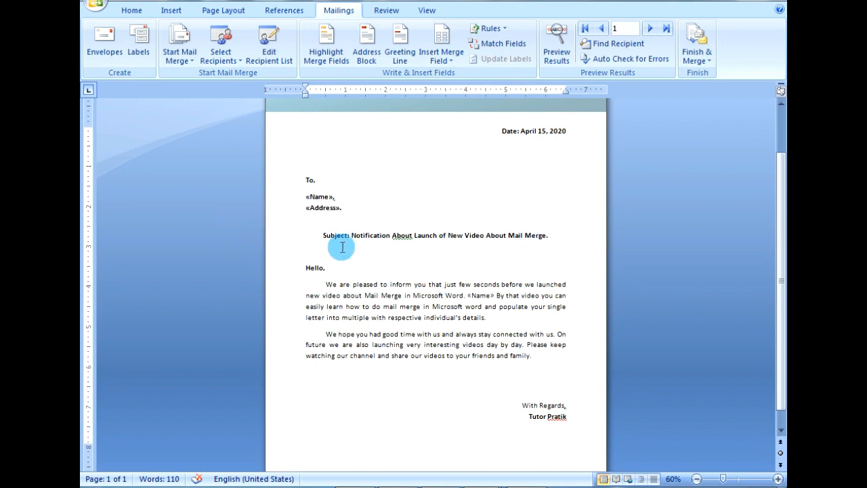
# Step: Preview the merged letter for the first and second recipients, checking the name and address fields, and return to the field view
pyautogui.click(556, 59)
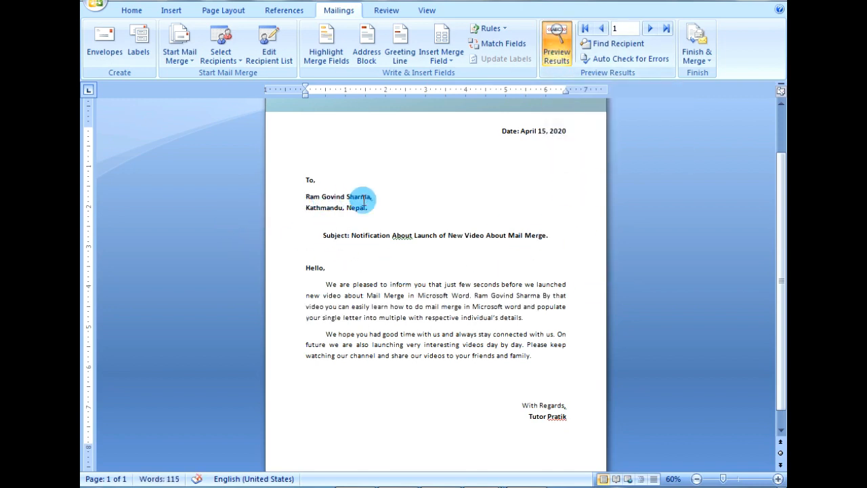
pyautogui.click(474, 295)
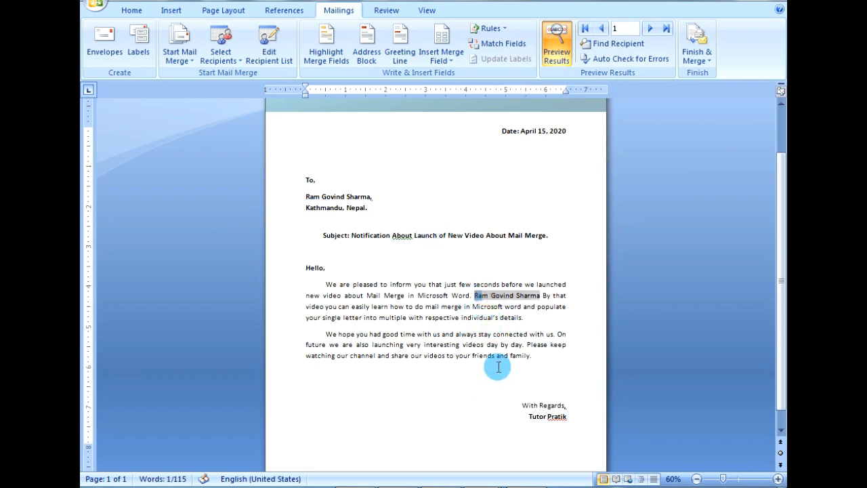
pyautogui.click(649, 29)
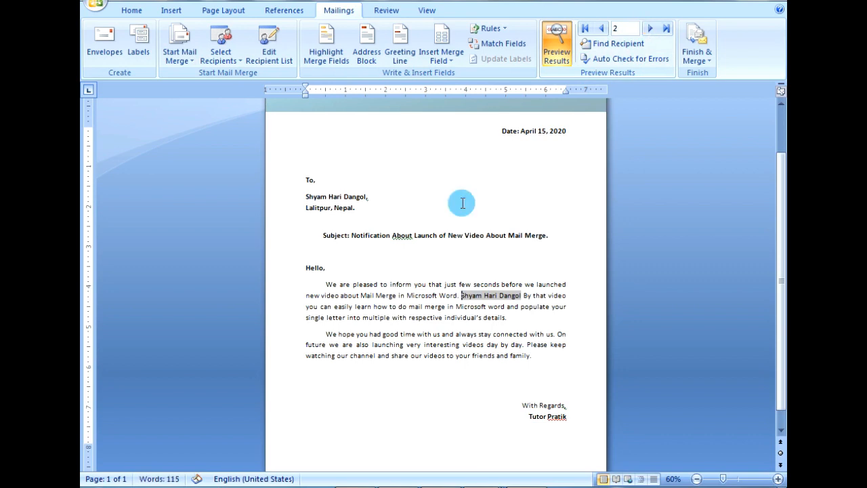
pyautogui.click(310, 195)
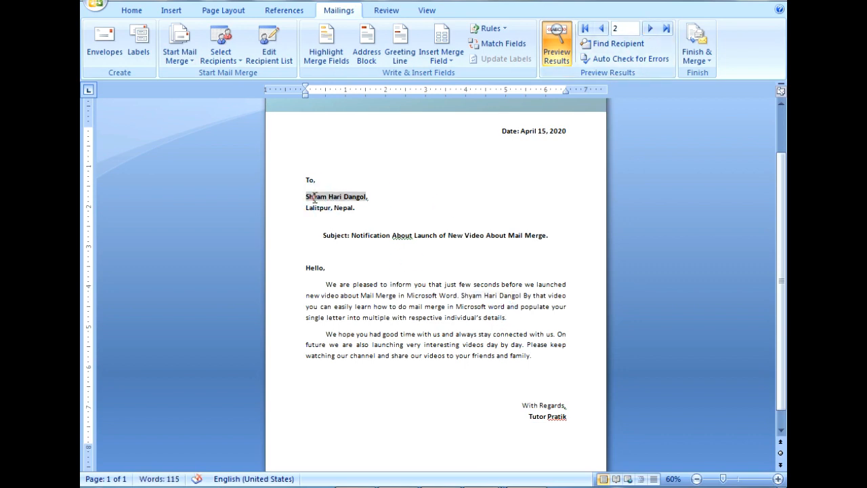
pyautogui.click(315, 210)
pyautogui.click(499, 296)
pyautogui.click(467, 298)
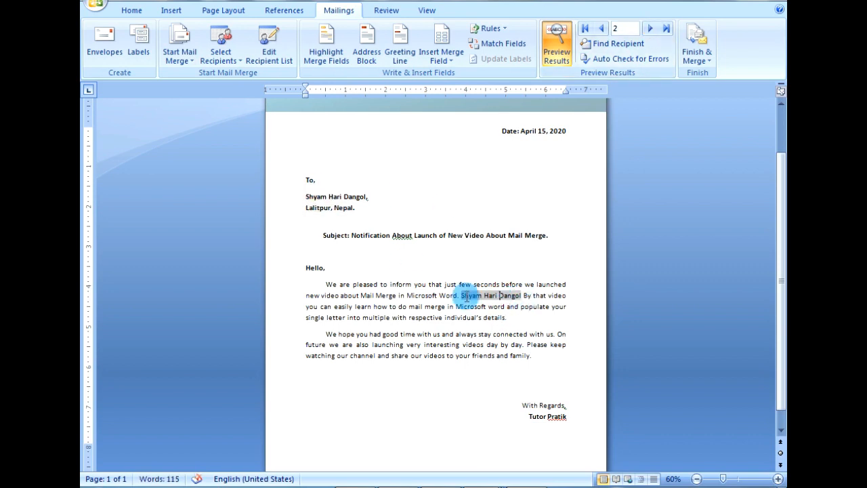
pyautogui.click(556, 48)
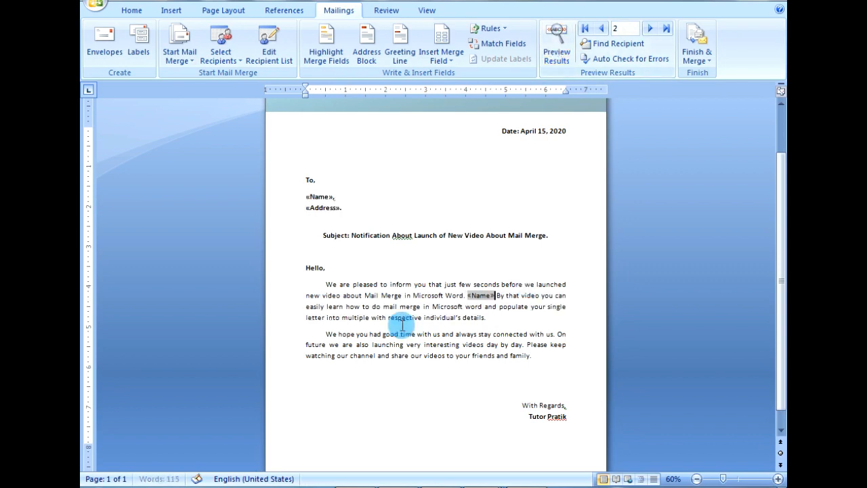
# Step: Make the Name merge field in the first body paragraph bold
pyautogui.doubleClick(482, 294)
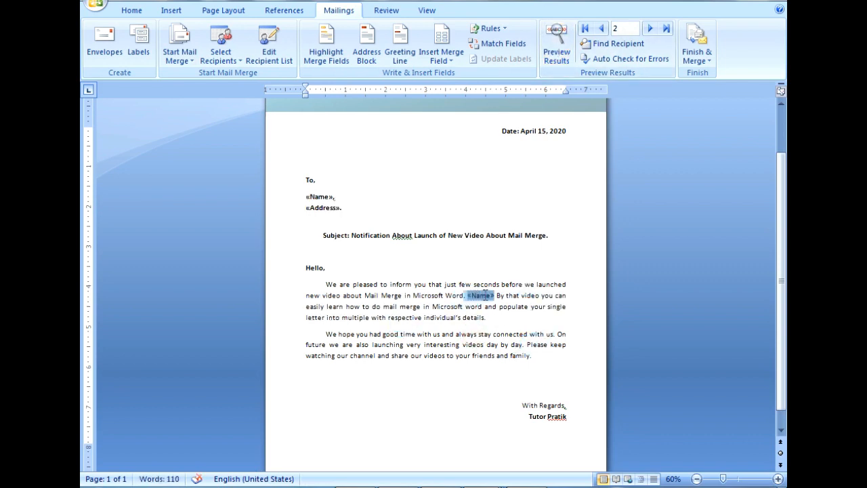
pyautogui.click(133, 11)
pyautogui.click(147, 53)
pyautogui.click(534, 306)
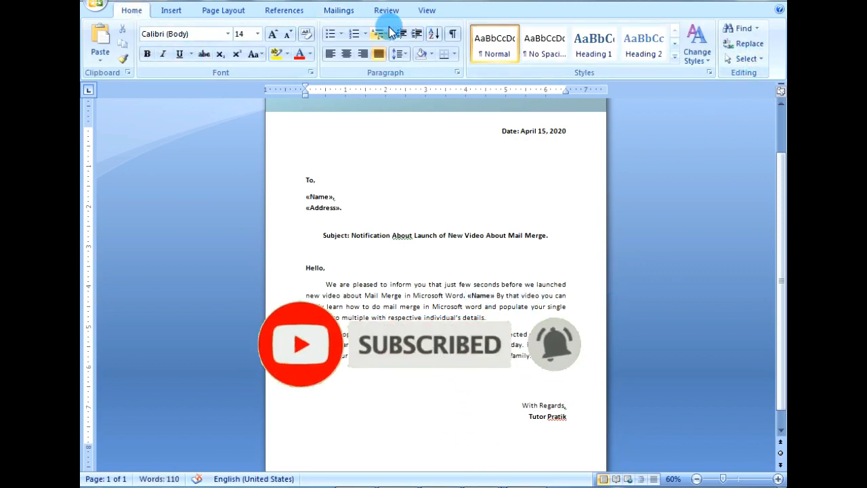
# Step: Start merging all records to the printer, and cancel at the print settings
pyautogui.click(354, 13)
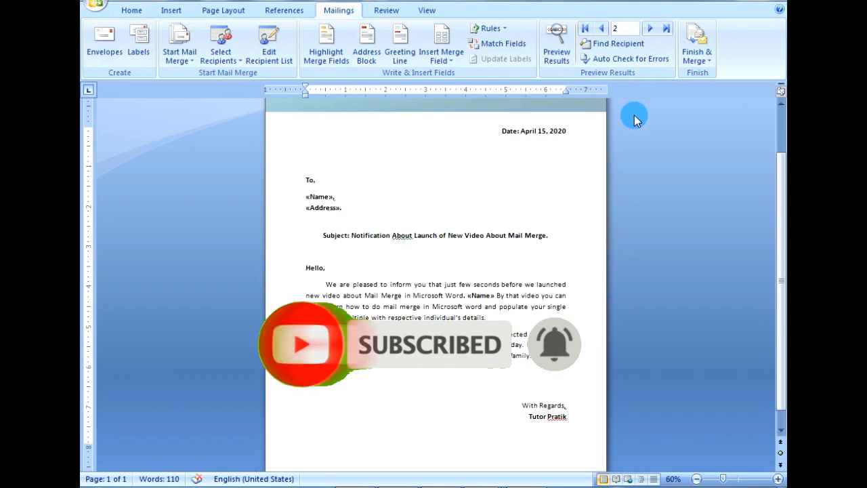
pyautogui.click(705, 61)
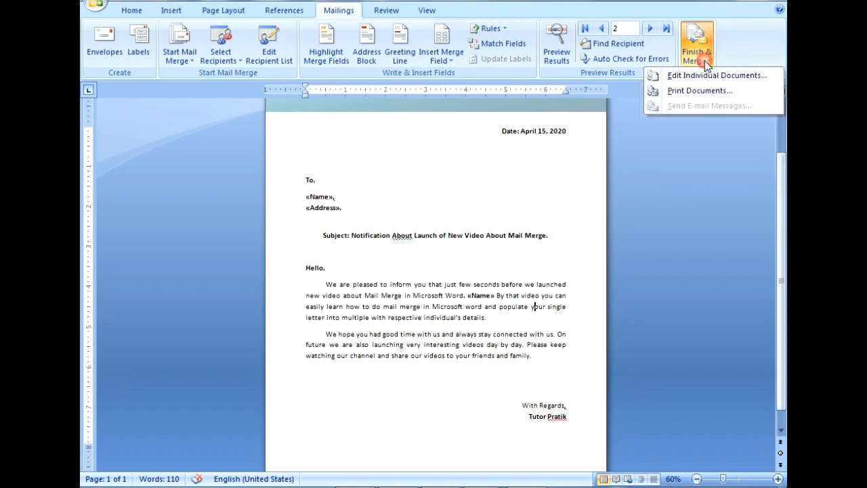
pyautogui.click(730, 97)
pyautogui.click(368, 213)
pyautogui.click(420, 269)
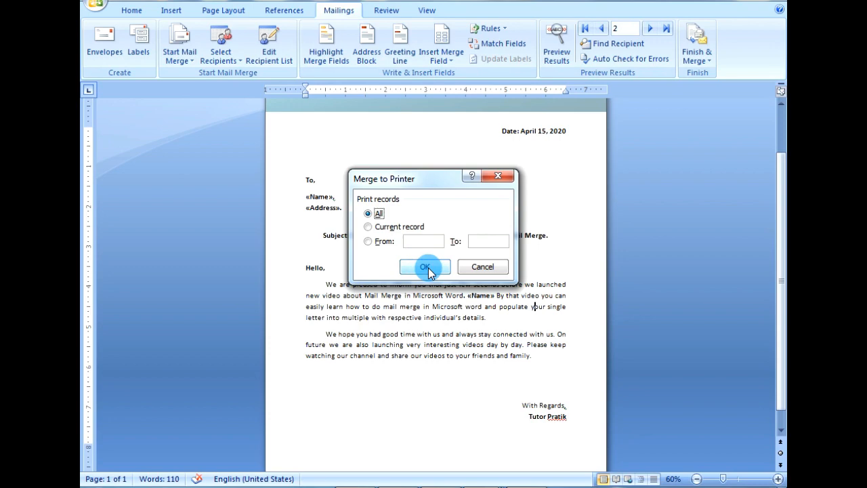
pyautogui.click(426, 268)
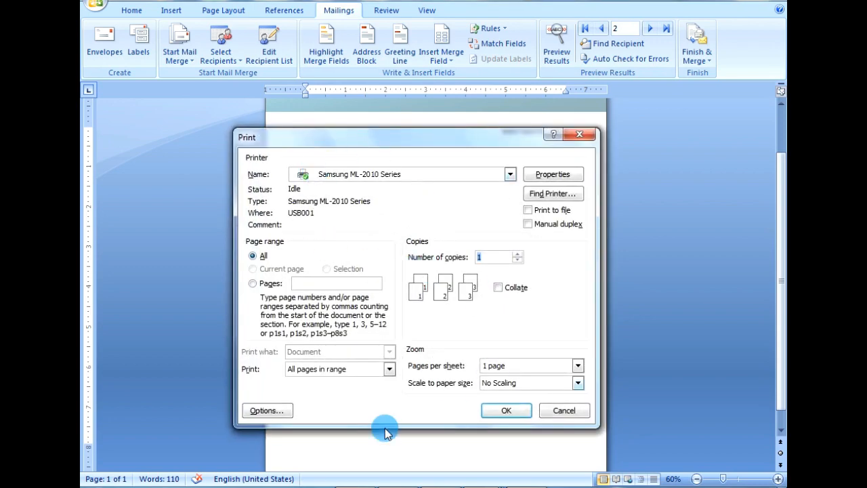
pyautogui.click(564, 409)
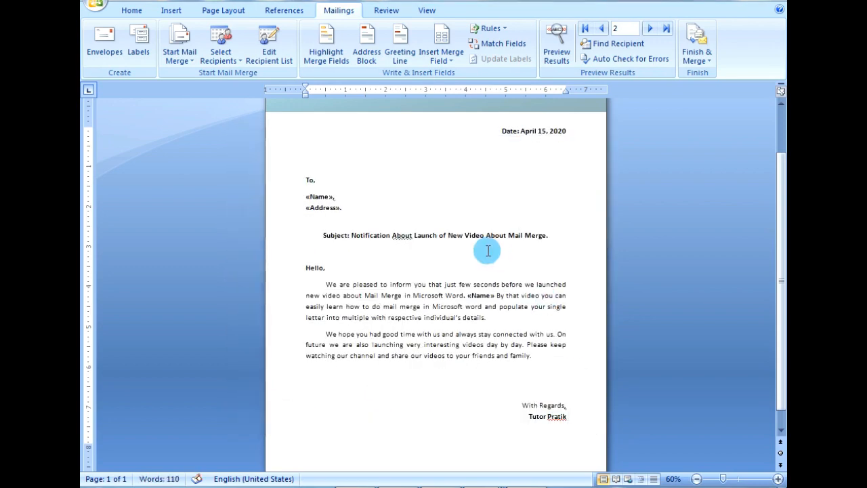
# Step: Merge all records into a new document of individual letters
pyautogui.click(700, 56)
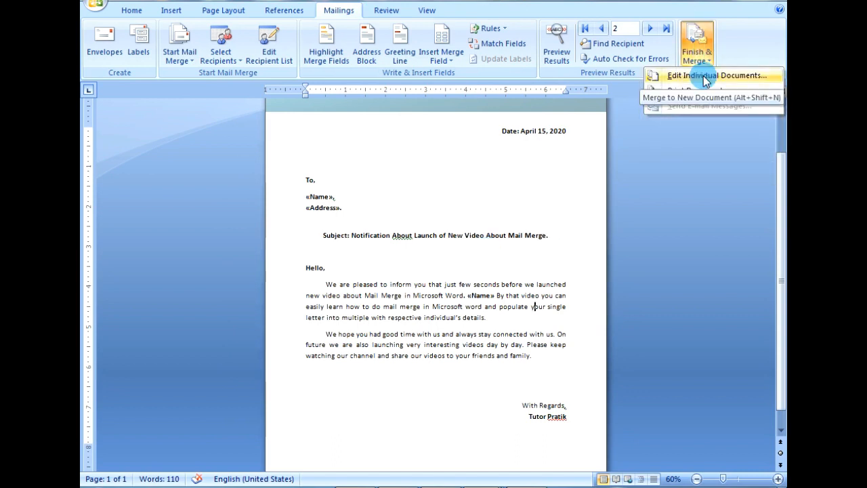
pyautogui.click(707, 75)
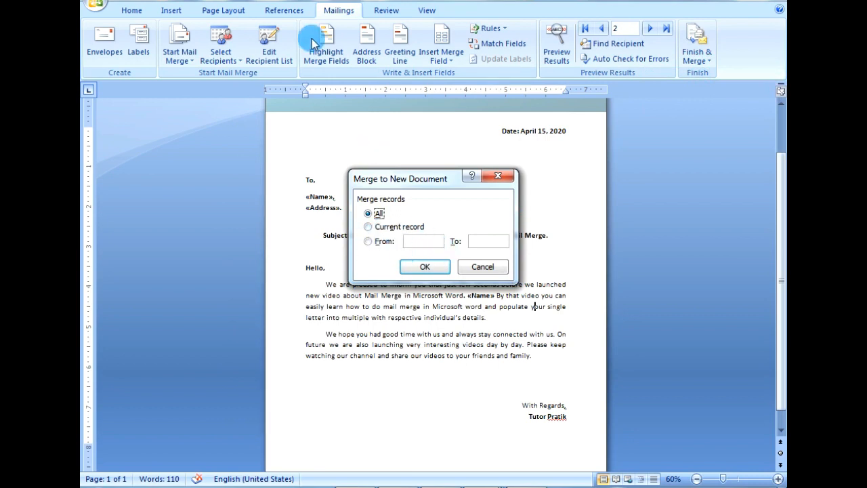
pyautogui.click(412, 241)
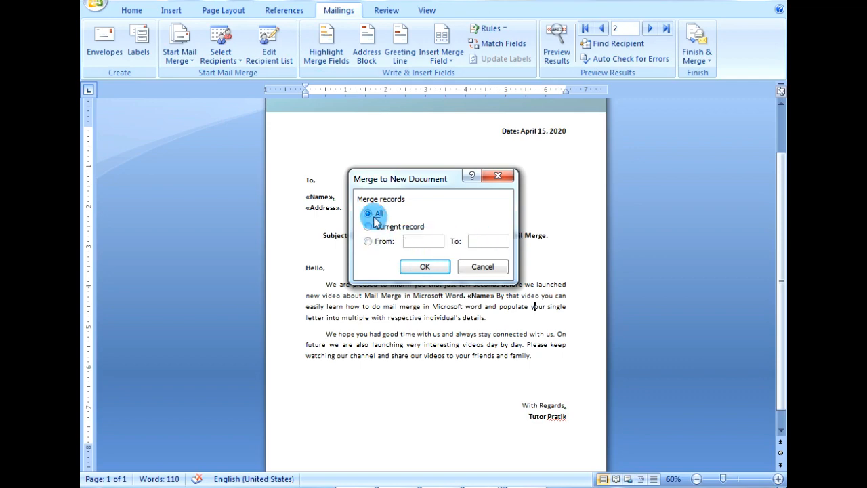
pyautogui.click(437, 265)
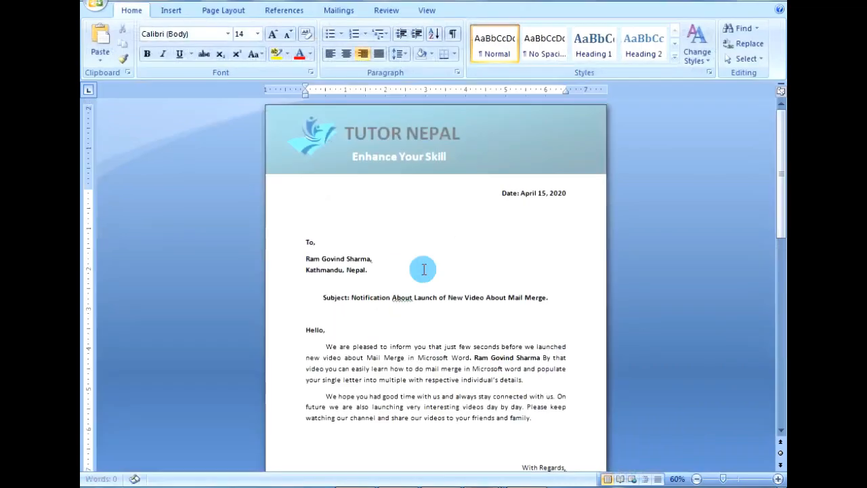
# Step: Check the recipient name and address in the merged letters, and close the merged document without saving it
pyautogui.click(324, 259)
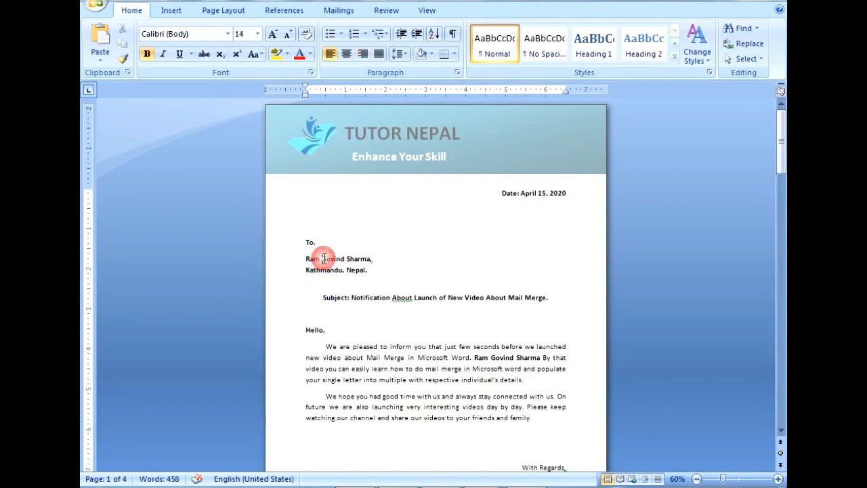
pyautogui.scroll(-10, 394, 263)
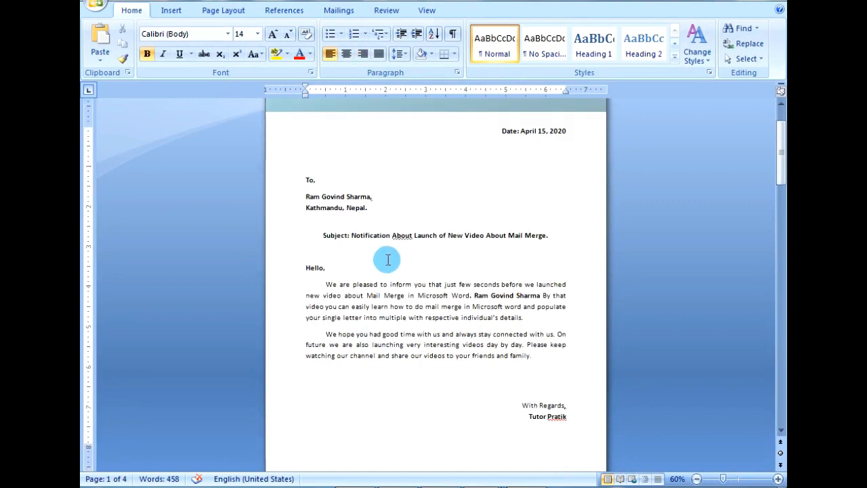
pyautogui.scroll(-3, 386, 263)
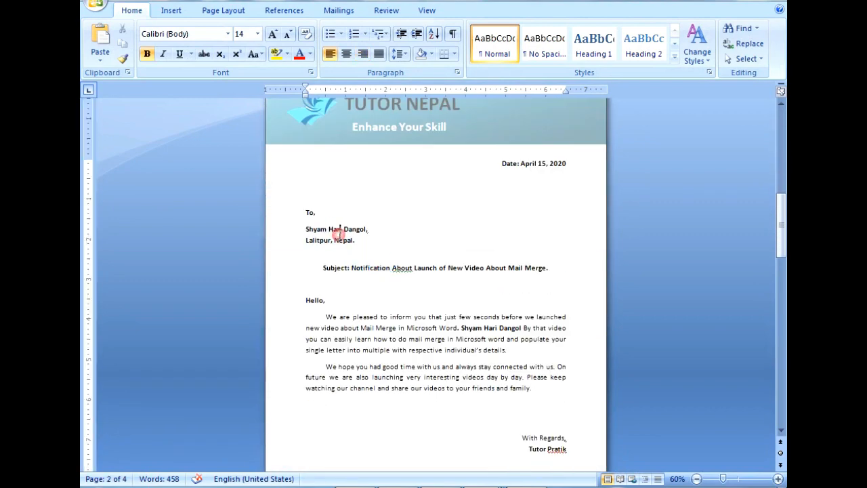
pyautogui.scroll(-8, 355, 261)
pyautogui.scroll(-10, 369, 260)
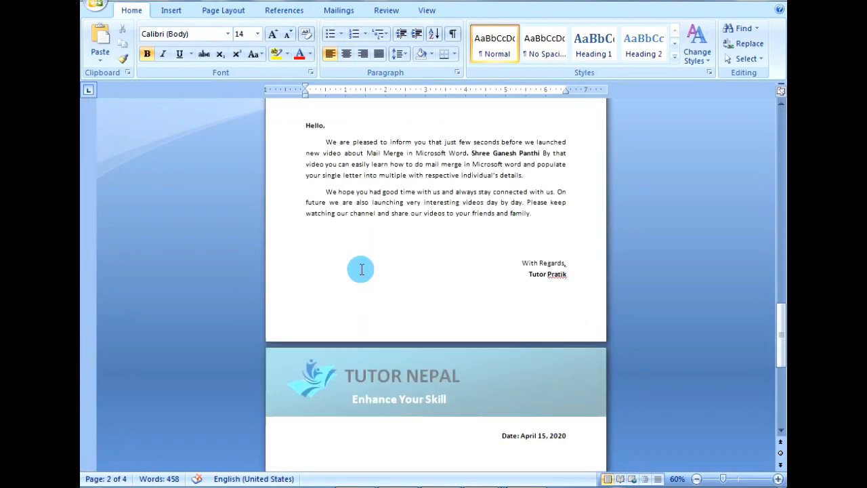
pyautogui.scroll(7, 400, 269)
pyautogui.scroll(15, 398, 267)
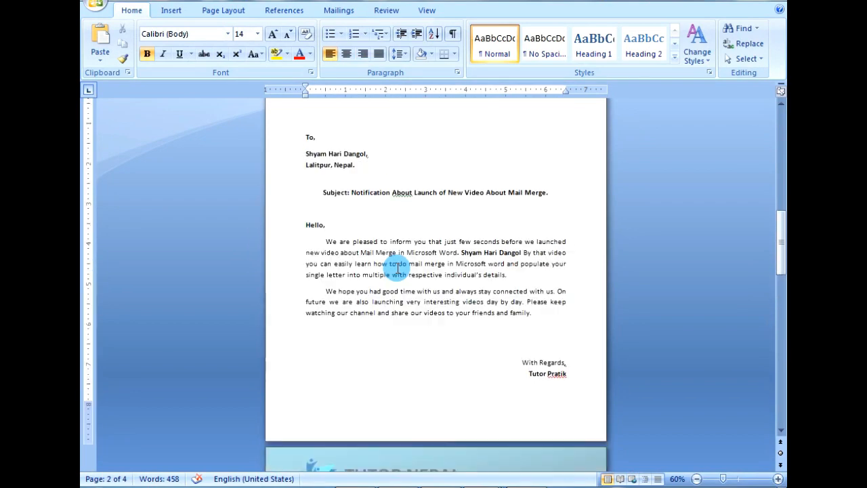
pyautogui.scroll(3, 397, 268)
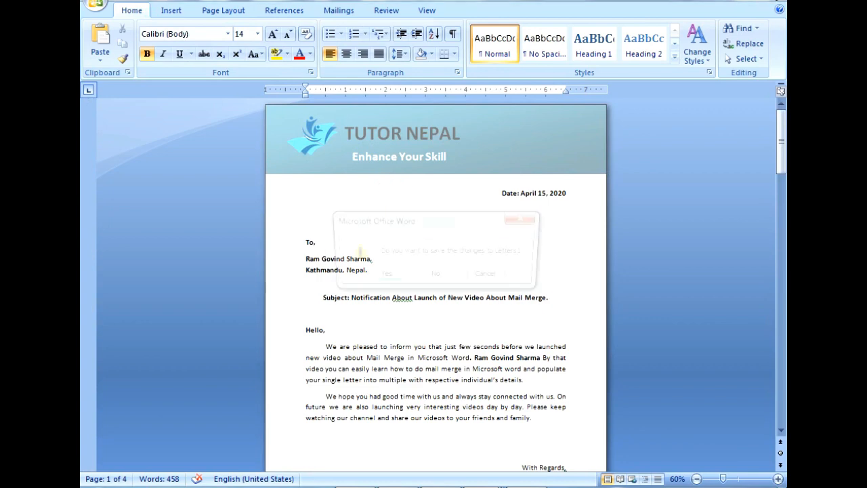
pyautogui.click(434, 275)
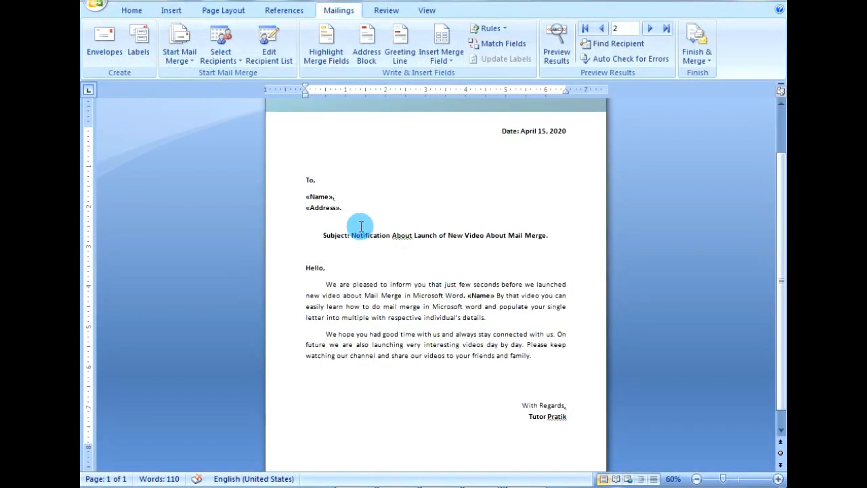
# Step: Use the Excel worksheet "data" on the Desktop as the existing recipient list, choosing Sheet1$ with column headers in the first row
pyautogui.click(325, 197)
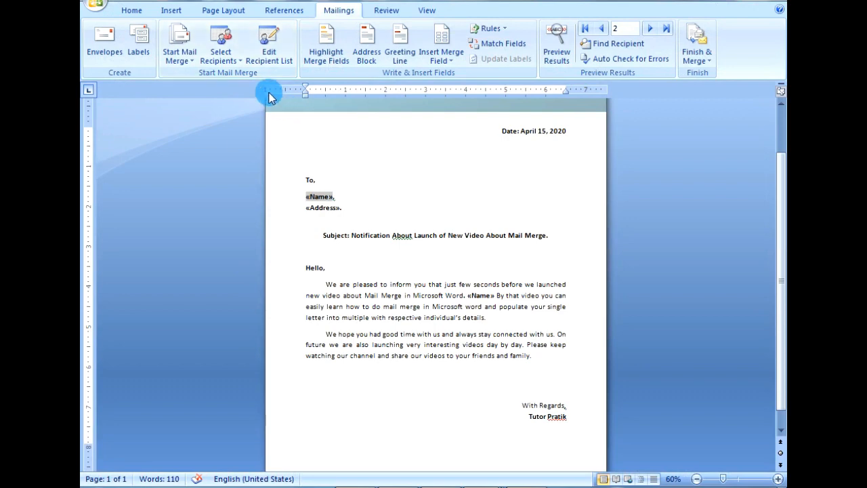
pyautogui.click(216, 60)
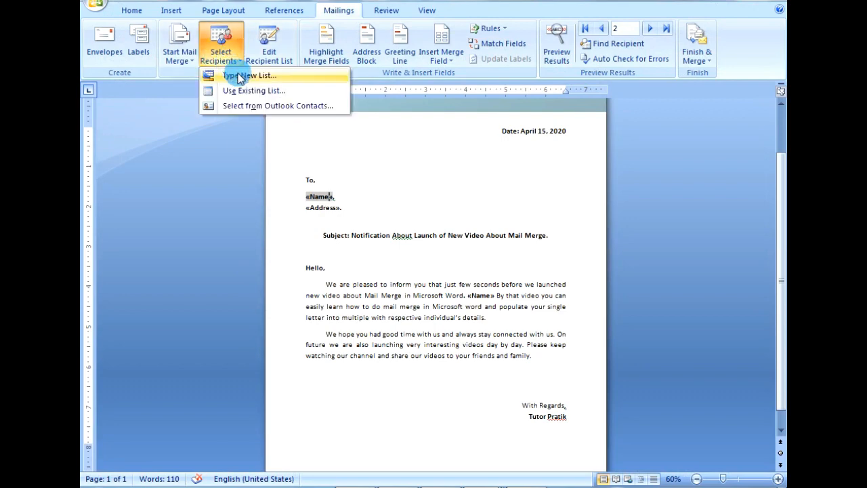
pyautogui.click(244, 91)
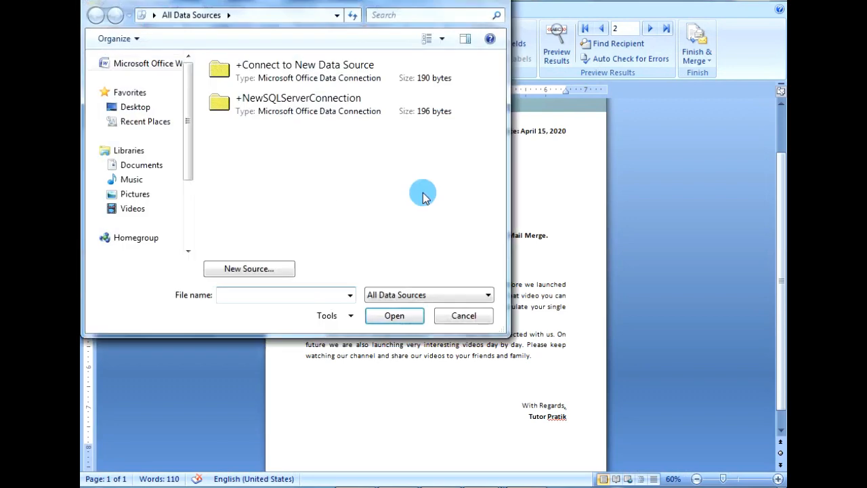
pyautogui.click(138, 127)
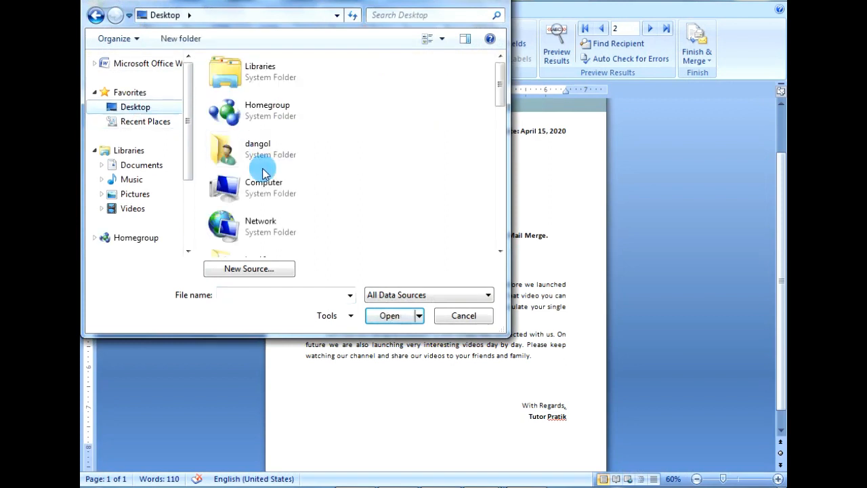
pyautogui.click(258, 188)
pyautogui.scroll(-5, 261, 189)
pyautogui.scroll(4, 264, 190)
pyautogui.scroll(-1, 267, 197)
pyautogui.scroll(-3, 266, 201)
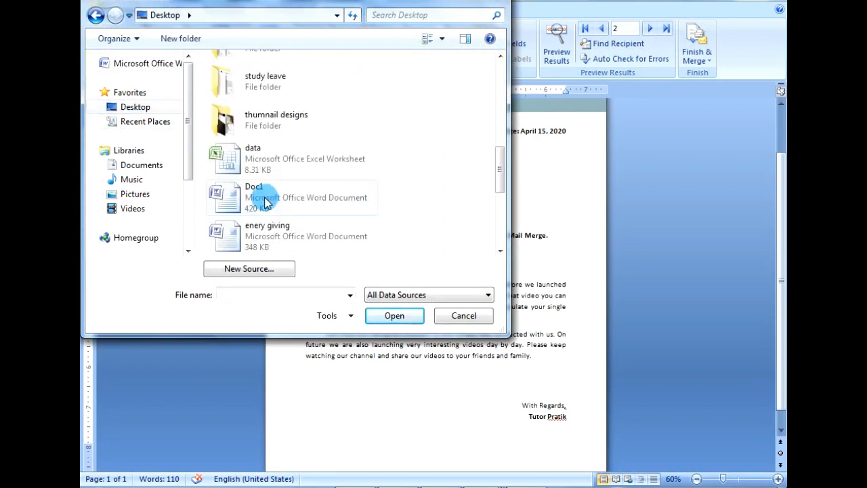
pyautogui.doubleClick(245, 166)
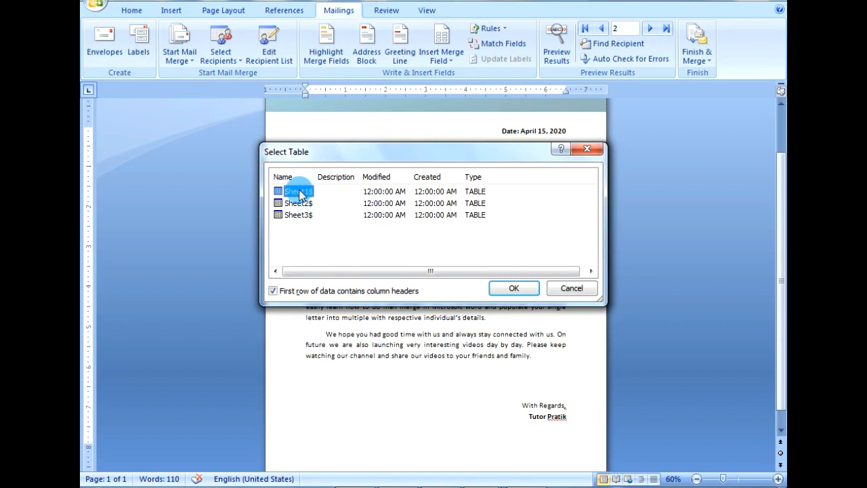
pyautogui.click(515, 288)
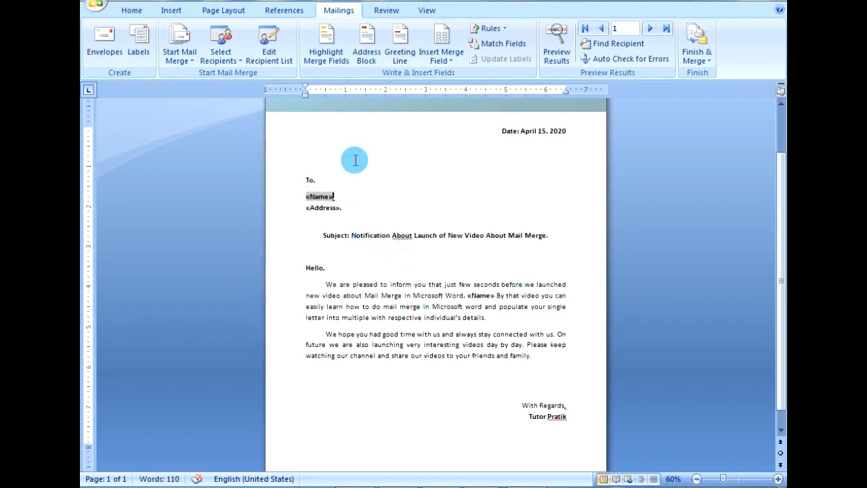
# Step: Check the available merge fields against the letter's Name and Address fields and the column headings in the table document, and return to the main letter
pyautogui.click(441, 59)
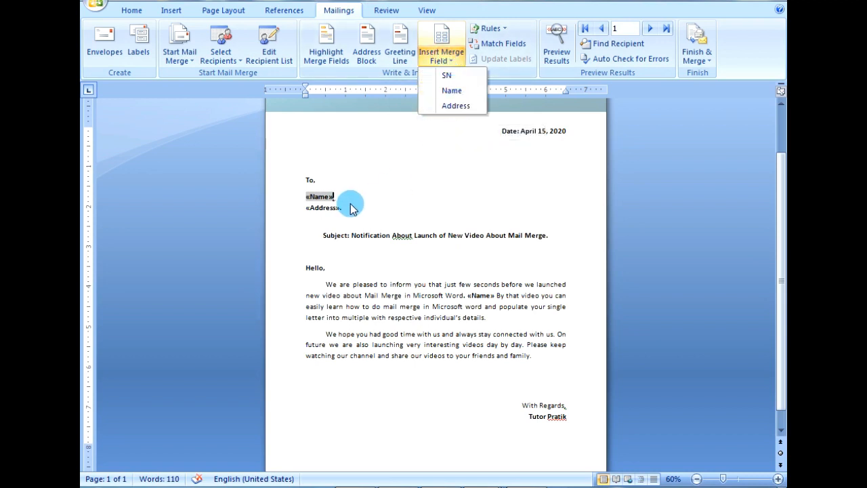
pyautogui.click(330, 209)
pyautogui.click(326, 198)
pyautogui.moveTo(493, 485)
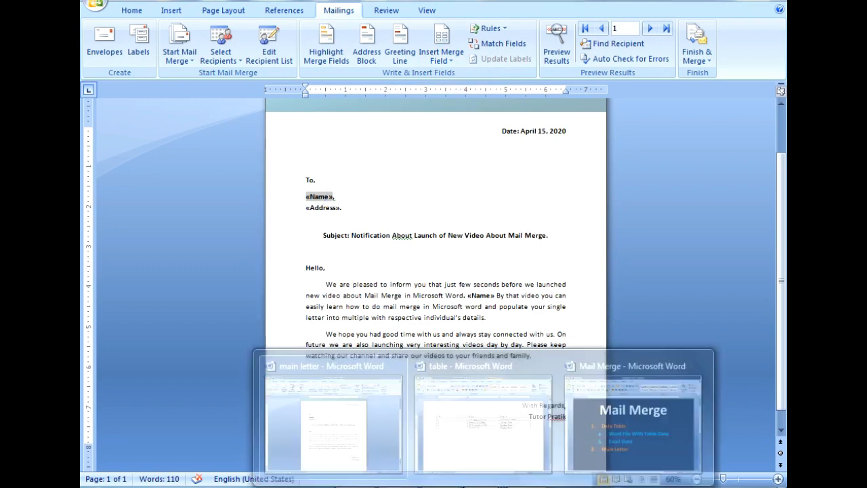
pyautogui.click(517, 437)
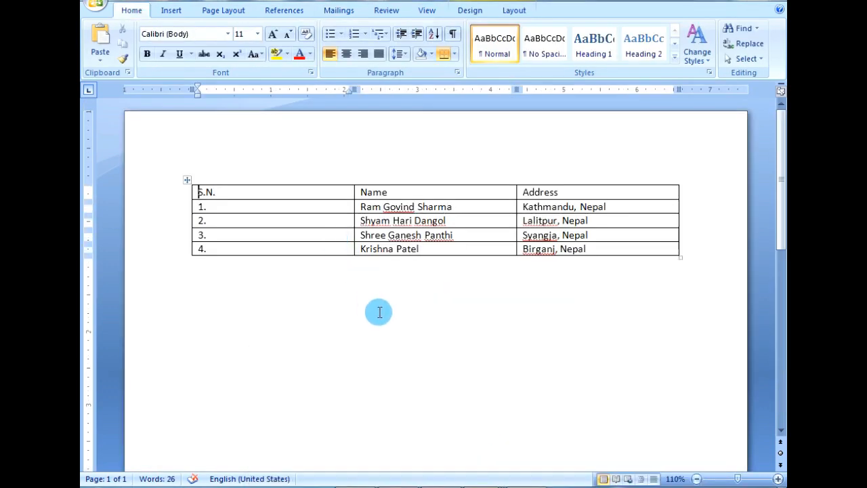
pyautogui.moveTo(483, 484)
pyautogui.click(334, 439)
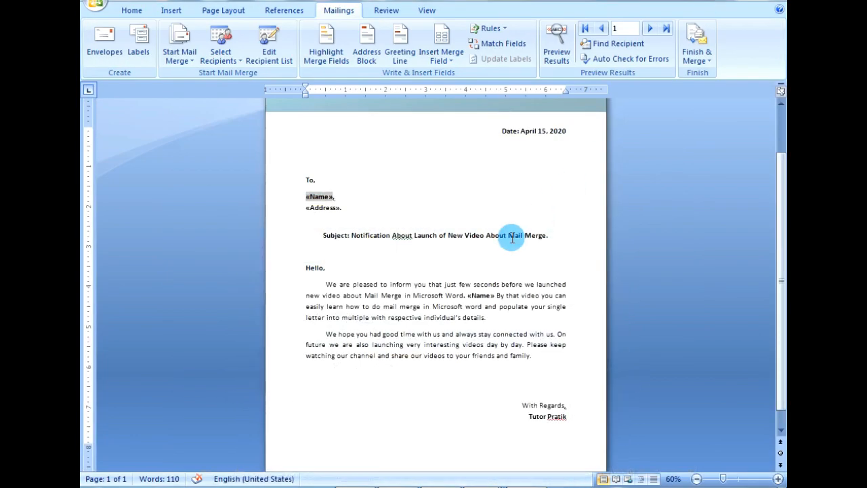
# Step: Merge all records from the Excel recipient list into a new document
pyautogui.click(697, 55)
pyautogui.click(696, 76)
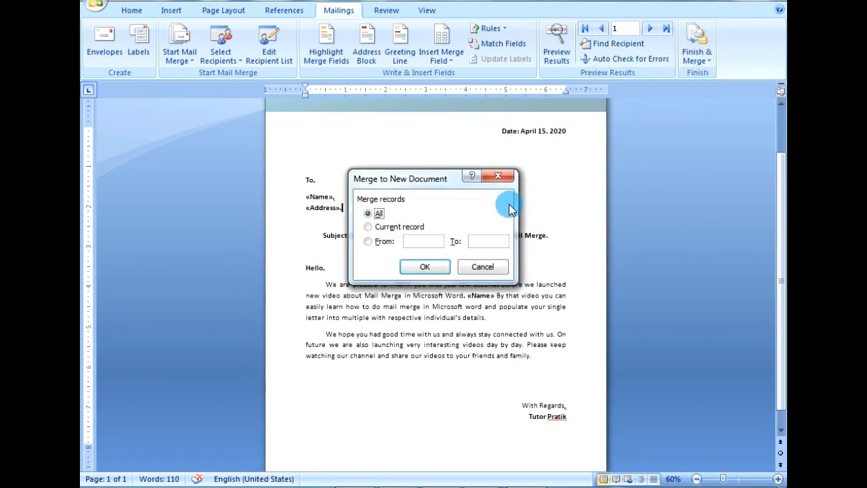
pyautogui.click(414, 265)
# Step: Examine the recipient name and address in each of the merged letters, magnified to 100%
pyautogui.click(318, 261)
pyautogui.scroll(-2, 371, 281)
pyautogui.scroll(-20, 387, 276)
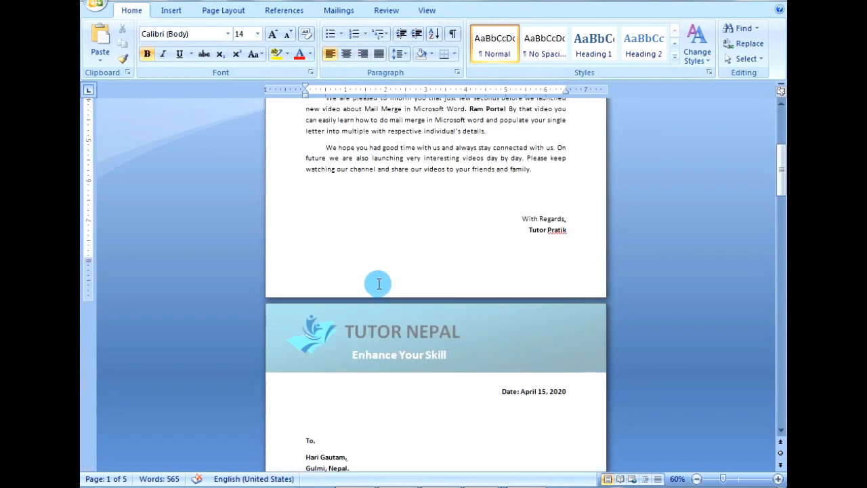
pyautogui.scroll(-20, 428, 239)
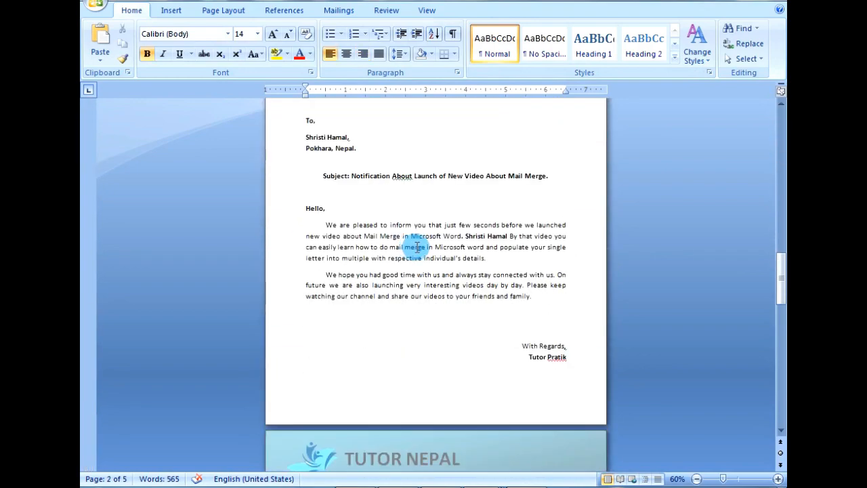
pyautogui.scroll(-3, 489, 291)
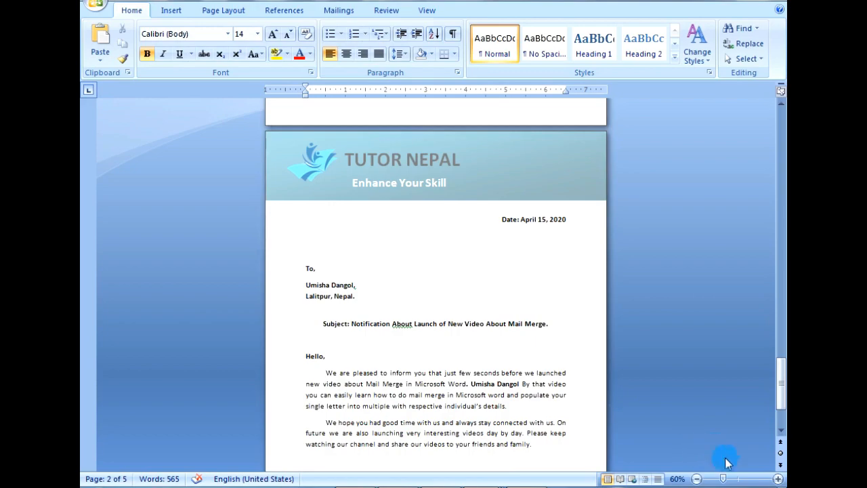
pyautogui.moveTo(722, 480)
pyautogui.mouseDown()
pyautogui.moveTo(710, 479)
pyautogui.moveTo(736, 479)
pyautogui.mouseUp()
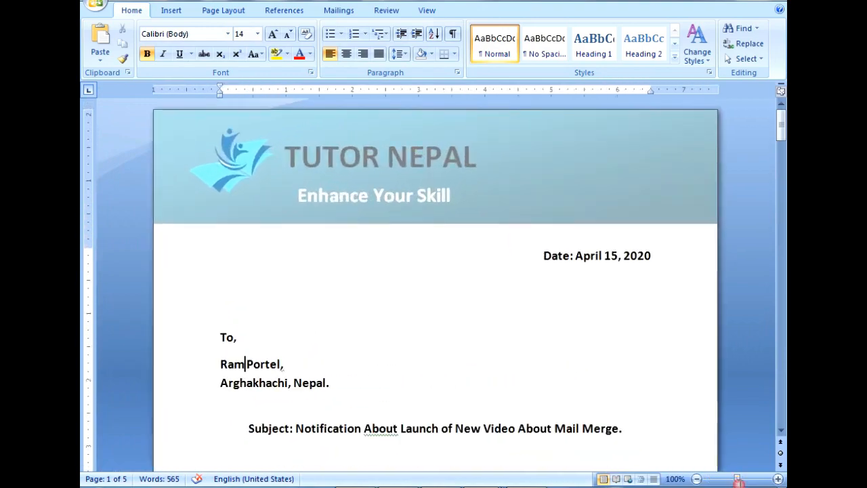
pyautogui.scroll(-20, 439, 332)
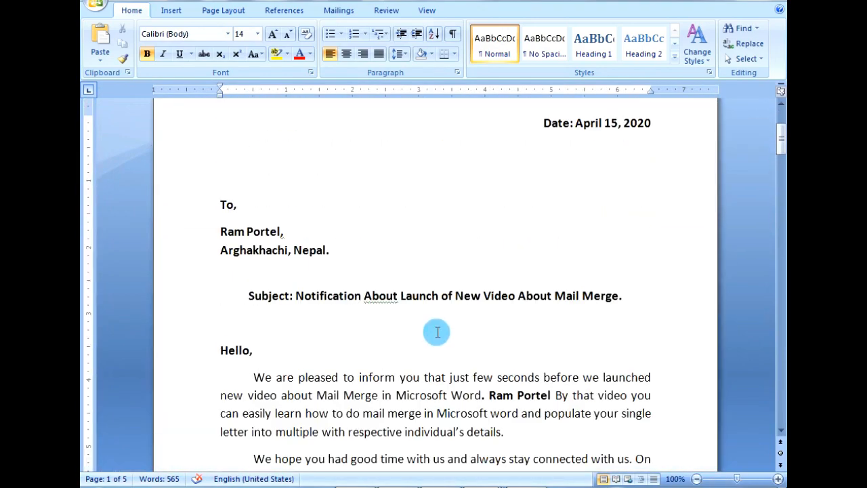
pyautogui.scroll(3, 439, 332)
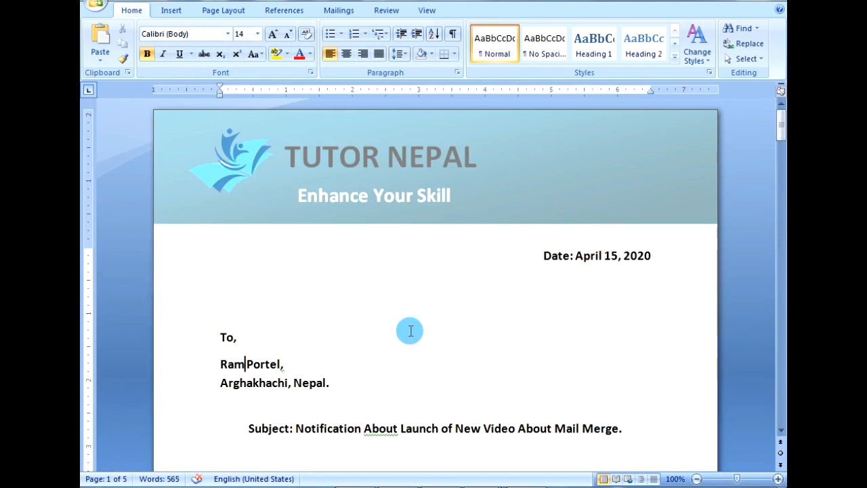
# Step: Close the merged letters document without saving its changes and return to the main letter
pyautogui.hotkey('ctrl', 'w')
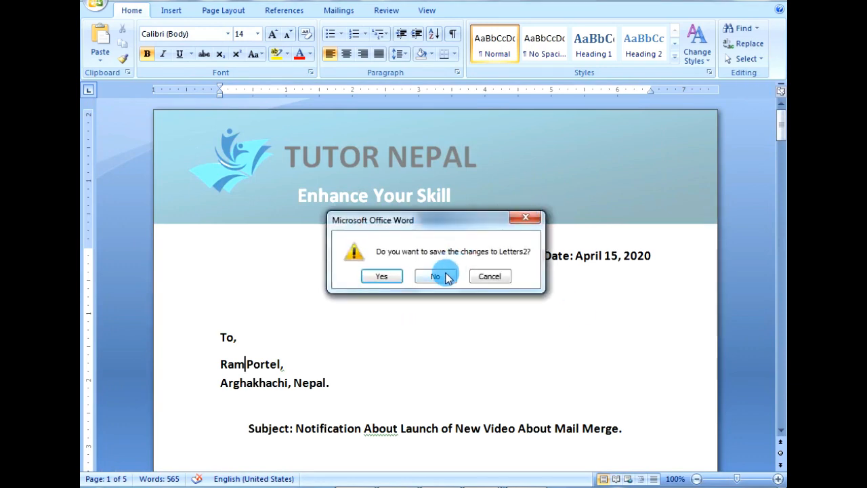
pyautogui.click(443, 274)
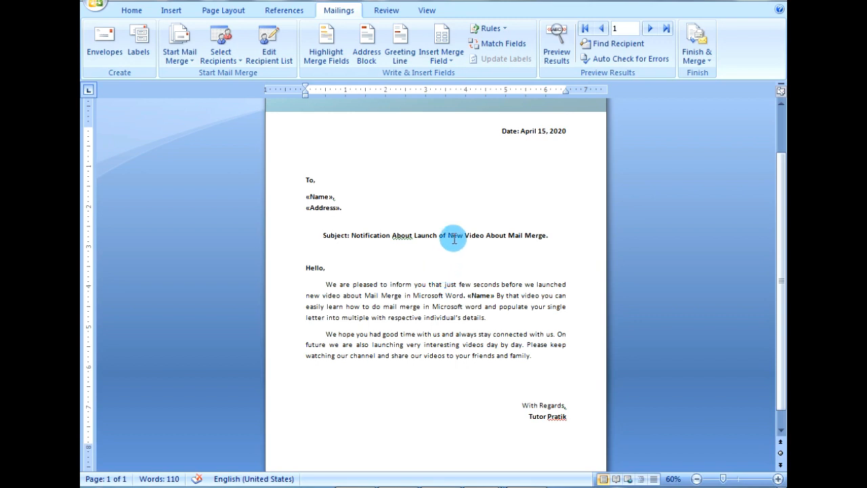
pyautogui.scroll(1, 454, 237)
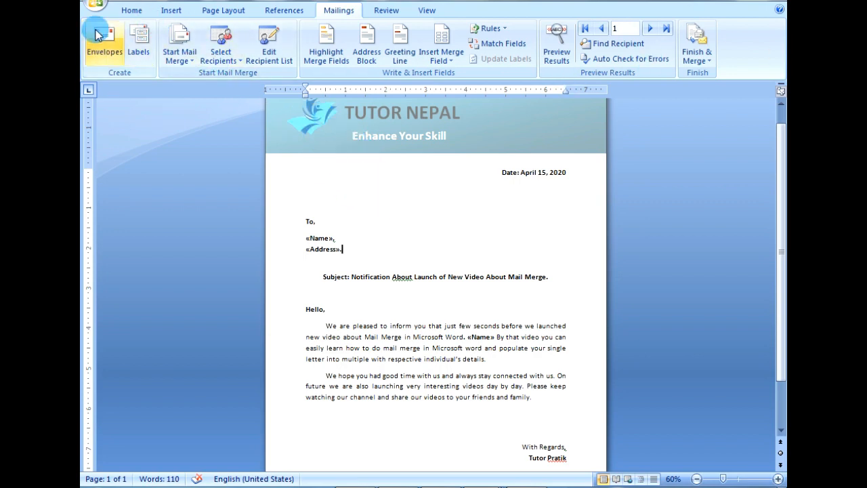
# Step: Create a new blank document
pyautogui.click(97, 5)
pyautogui.click(122, 27)
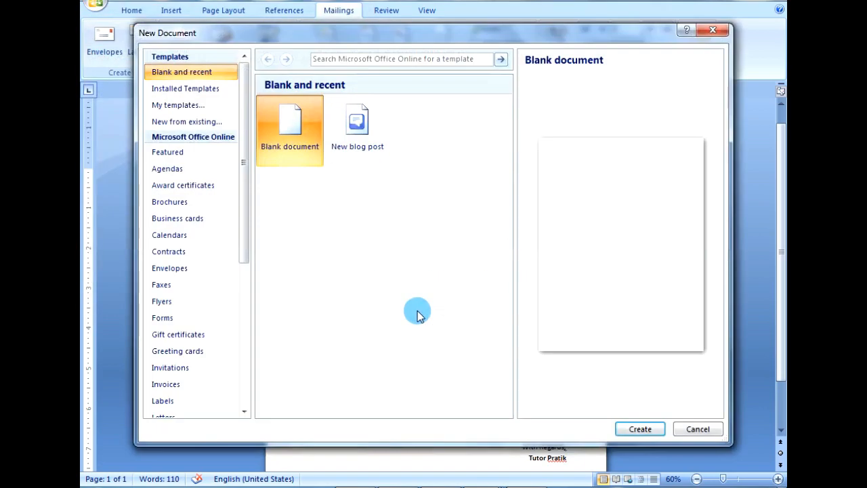
pyautogui.doubleClick(291, 129)
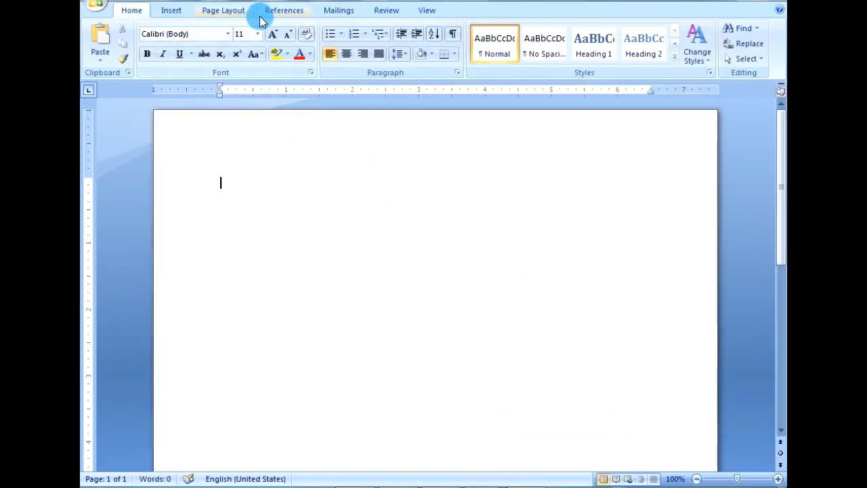
# Step: Start a label mail merge for page printers using the Microsoft label product A4 (Landscape)
pyautogui.click(339, 10)
pyautogui.click(180, 59)
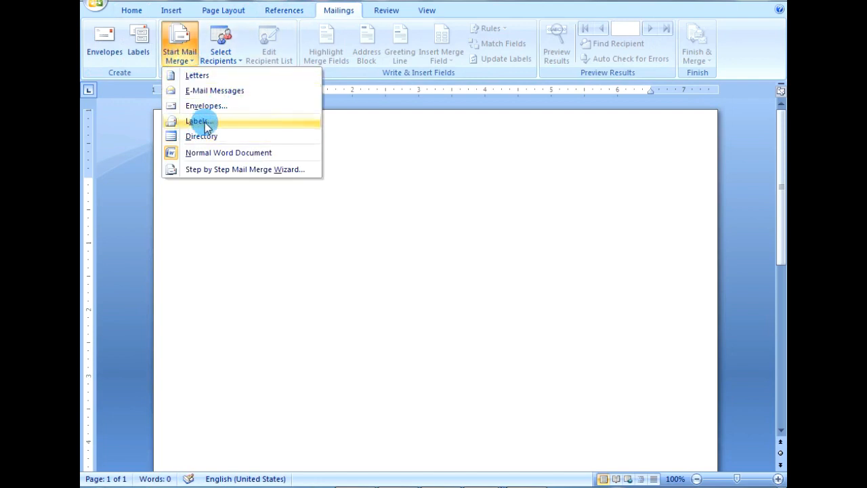
pyautogui.click(198, 121)
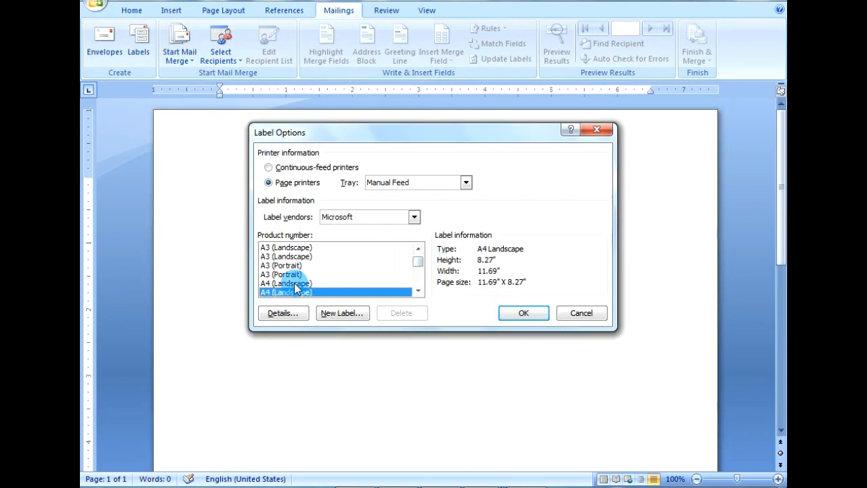
pyautogui.click(522, 314)
pyautogui.click(406, 298)
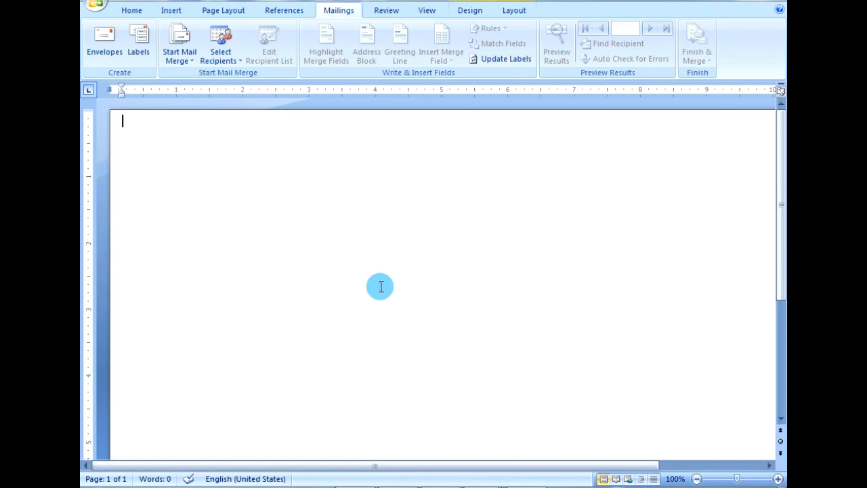
# Step: Insert a table with three columns and four rows on the label page
pyautogui.click(168, 11)
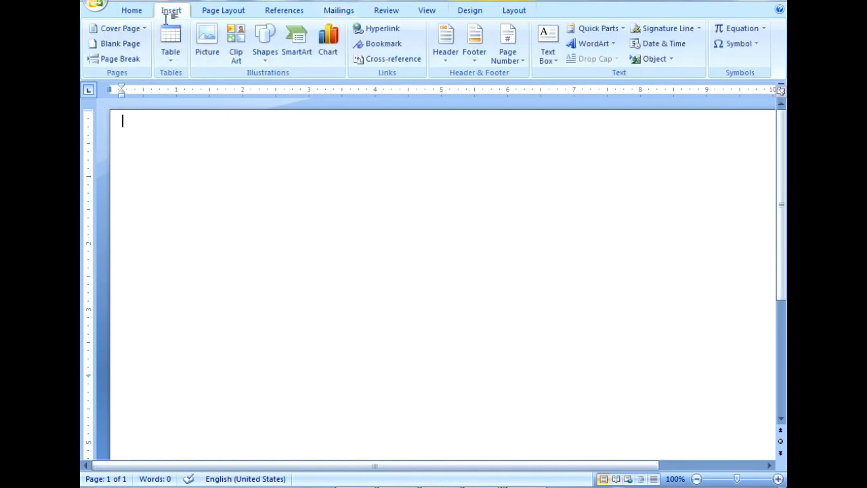
pyautogui.click(175, 60)
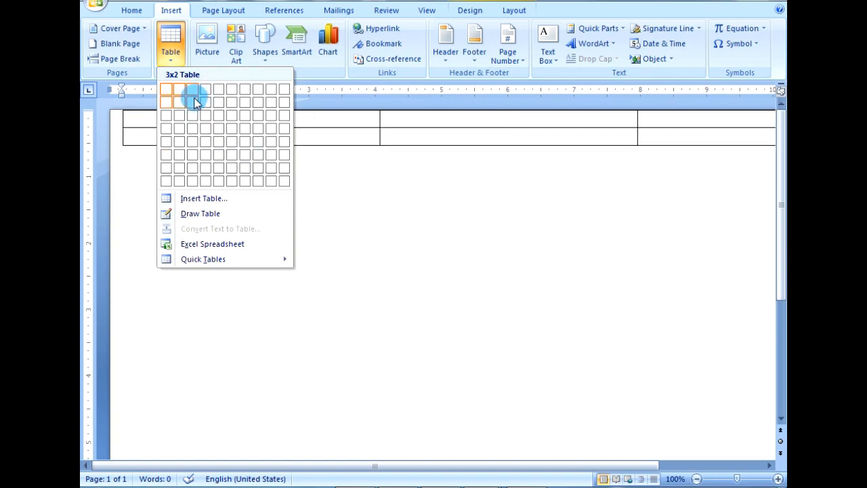
pyautogui.click(193, 129)
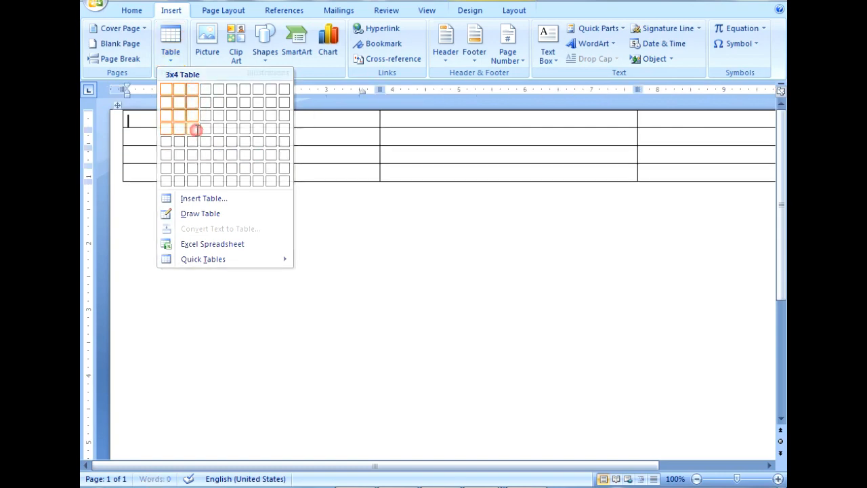
# Step: Select the whole table and apply AutoFit to Window
pyautogui.click(735, 479)
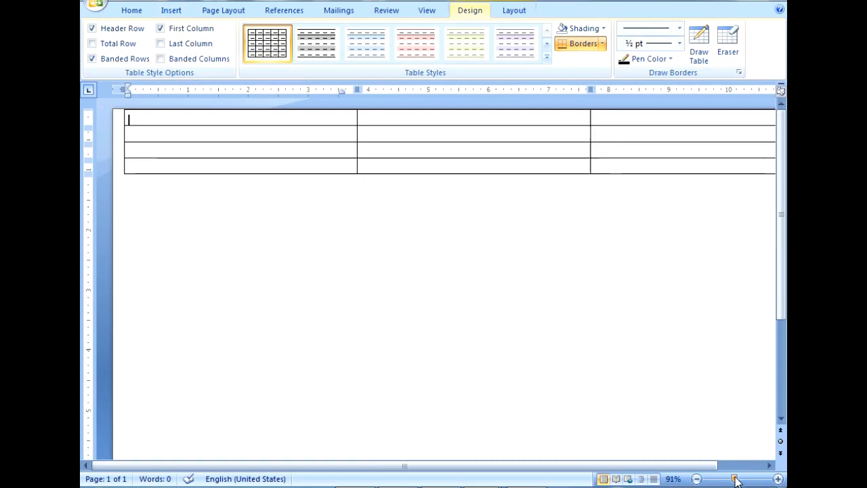
pyautogui.moveTo(736, 479); pyautogui.dragTo(726, 479)
pyautogui.click(376, 135)
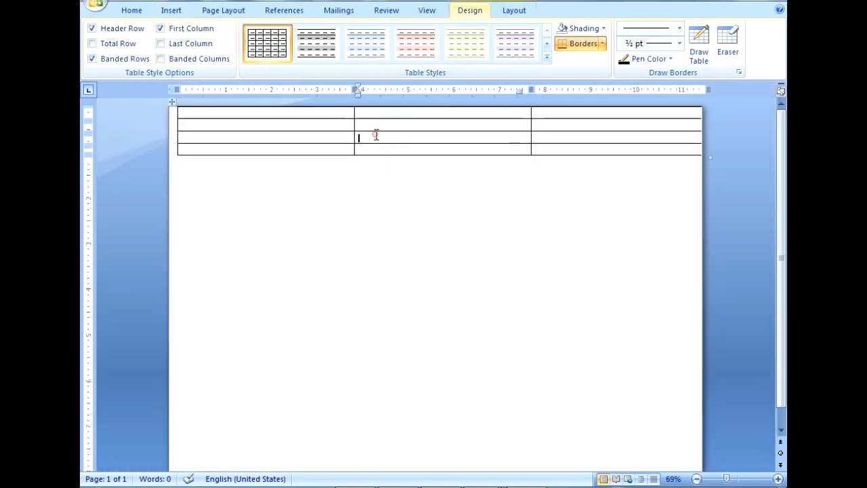
pyautogui.click(610, 107)
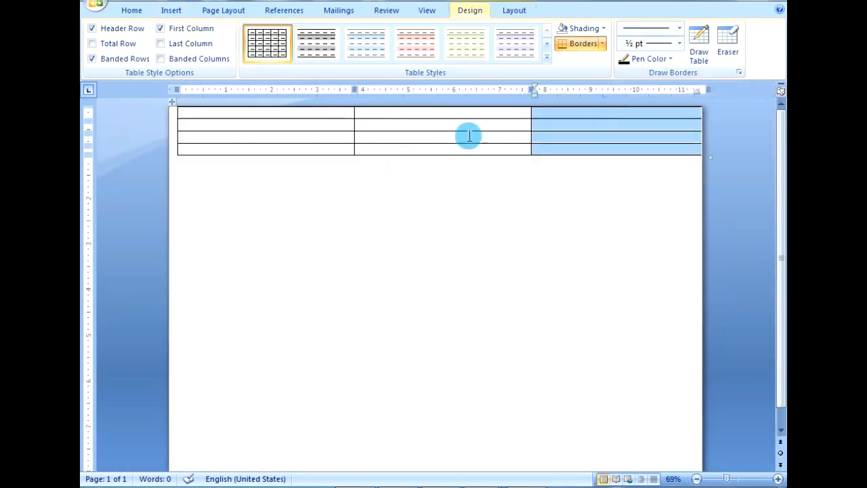
pyautogui.click(170, 100)
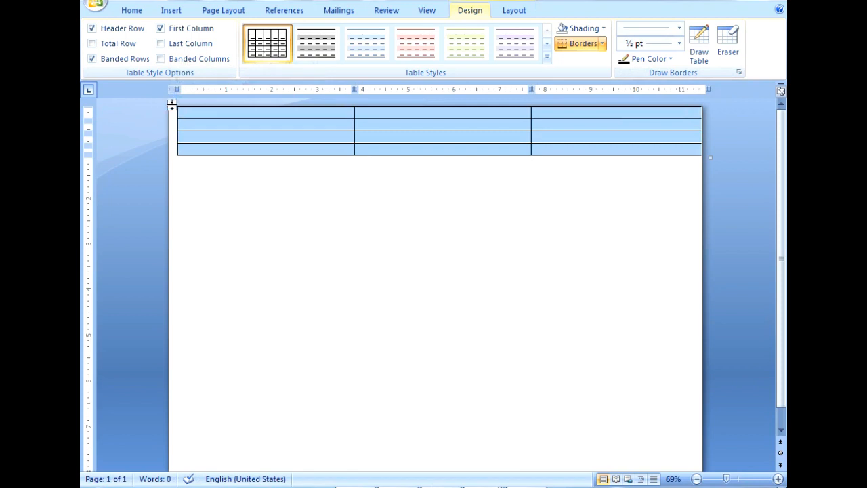
pyautogui.rightClick(172, 105)
pyautogui.moveTo(246, 270)
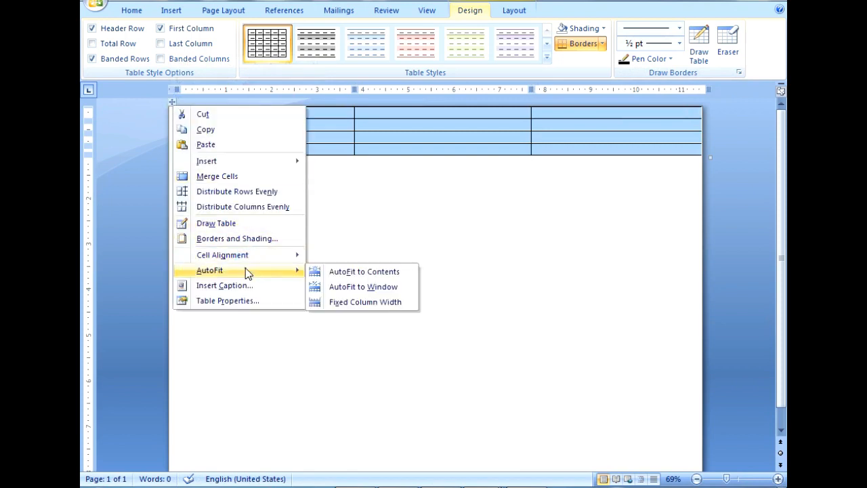
pyautogui.click(350, 289)
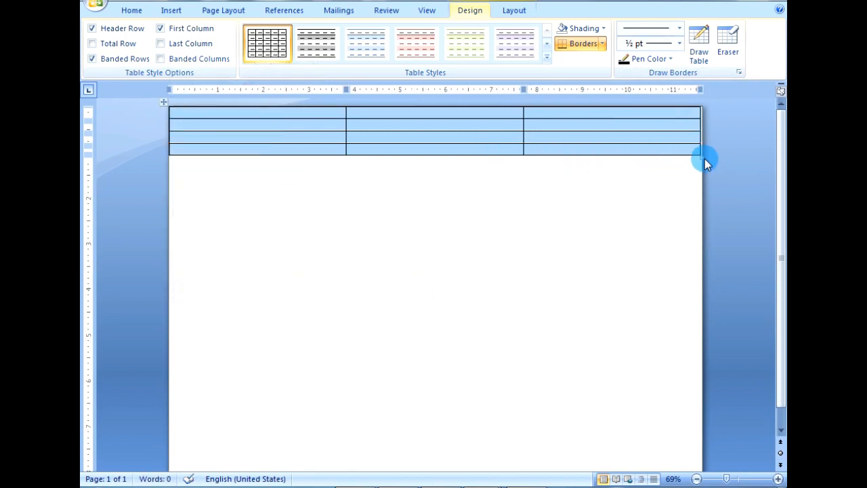
# Step: Resize the table to about 10 inches wide and 5.5 inches high, and move it to the middle of the page
pyautogui.moveTo(701, 157); pyautogui.dragTo(676, 363)
pyautogui.moveTo(681, 456); pyautogui.dragTo(684, 449)
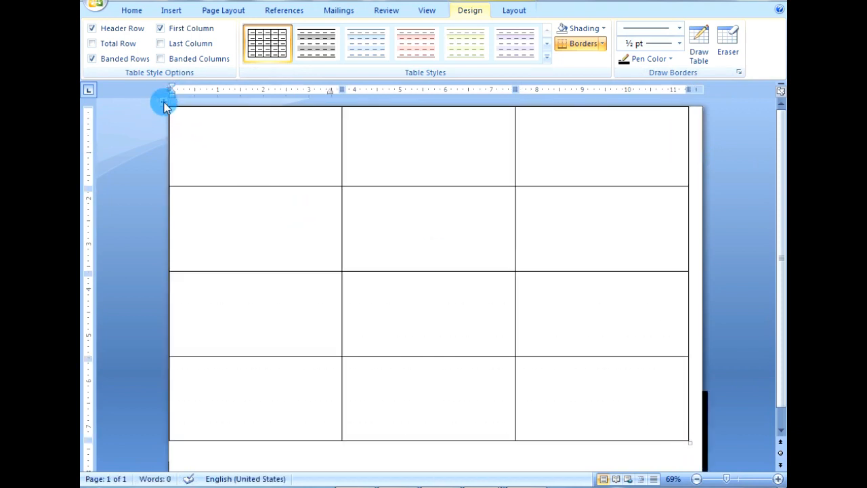
pyautogui.scroll(-1, 465, 218)
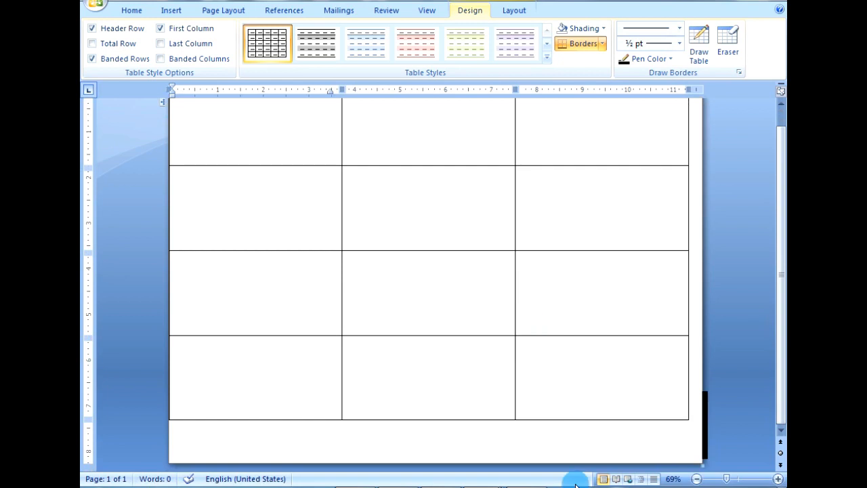
pyautogui.click(716, 482)
pyautogui.click(350, 236)
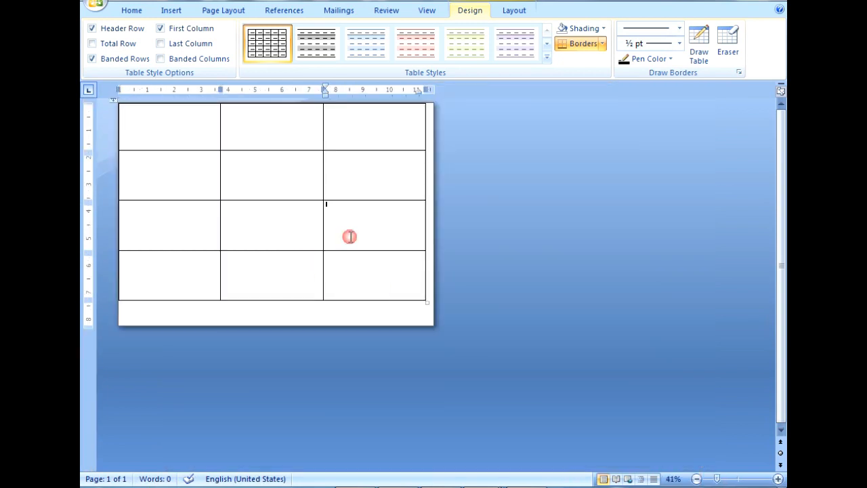
pyautogui.moveTo(425, 303); pyautogui.dragTo(413, 285)
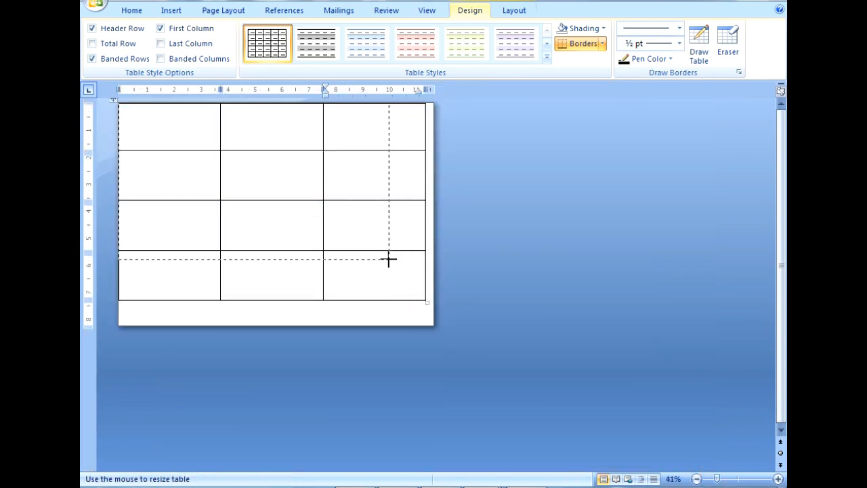
pyautogui.moveTo(391, 250); pyautogui.dragTo(392, 249)
pyautogui.click(192, 205)
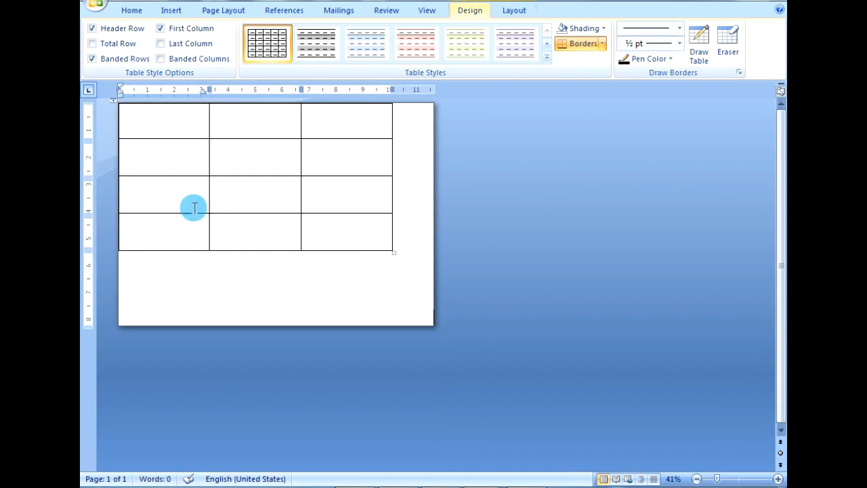
pyautogui.moveTo(114, 102); pyautogui.dragTo(141, 131)
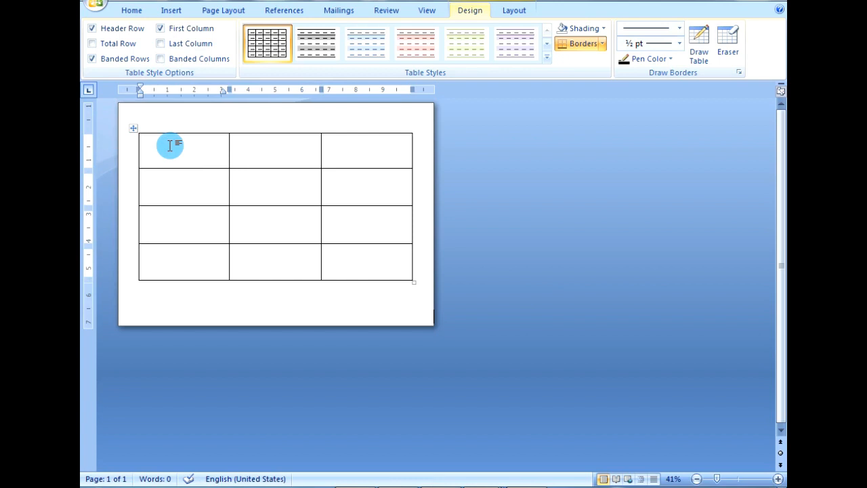
# Step: Use the existing Excel worksheet data from the Desktop as the recipient list, taking Sheet1$ with its first row as column headers
pyautogui.click(340, 11)
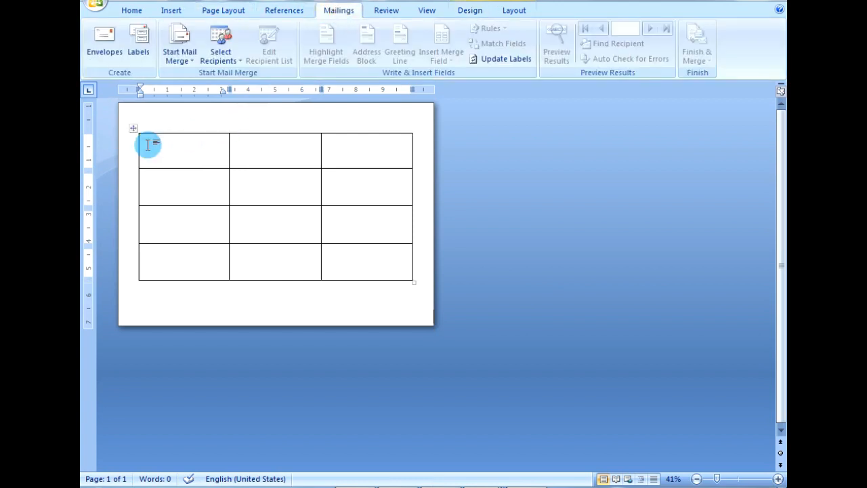
pyautogui.click(178, 54)
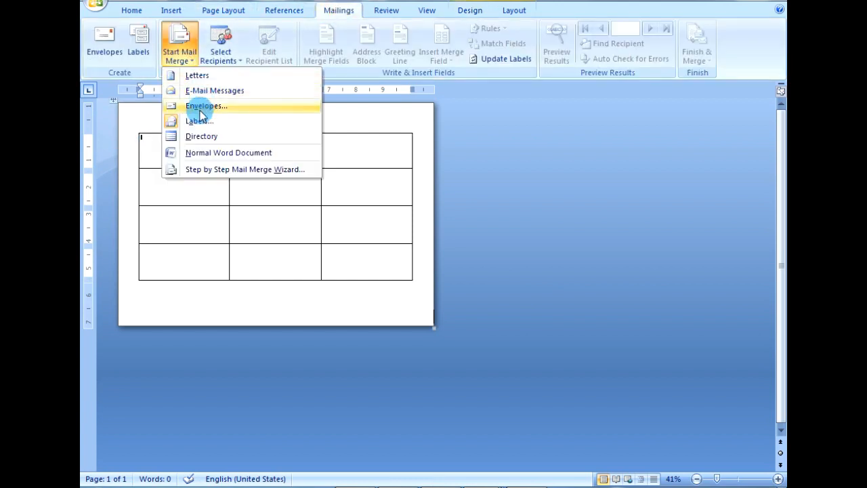
pyautogui.click(220, 61)
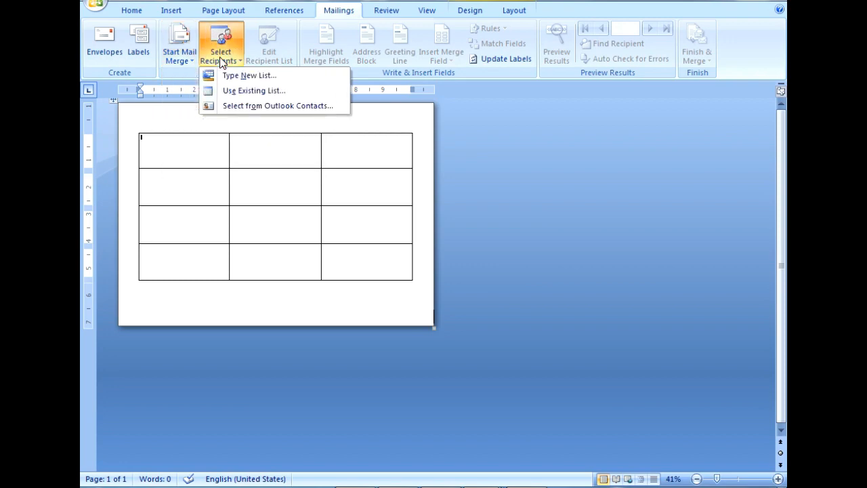
pyautogui.click(237, 94)
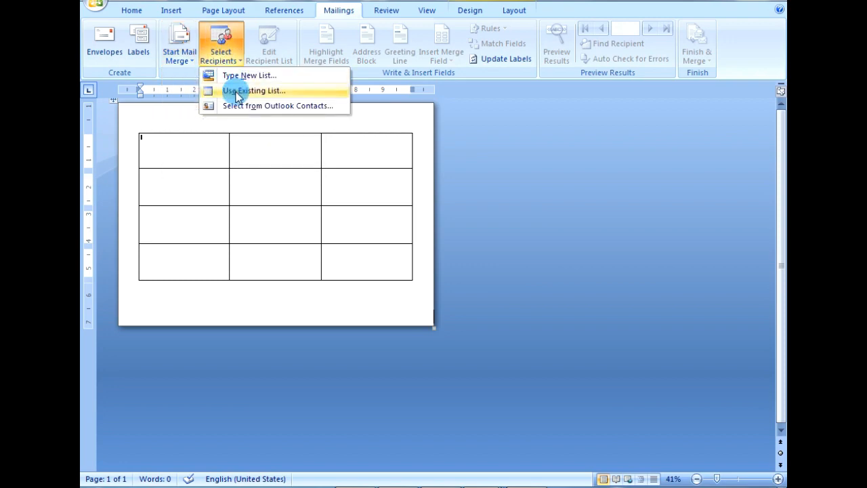
pyautogui.click(132, 127)
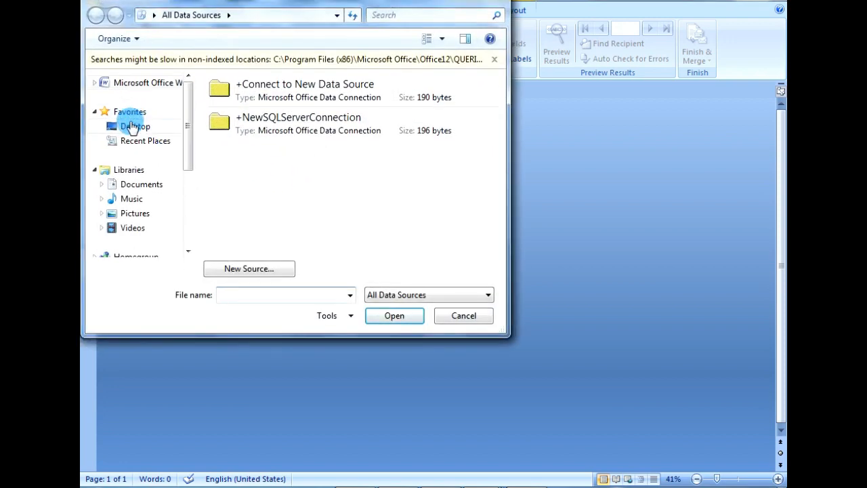
pyautogui.scroll(-8, 250, 163)
pyautogui.scroll(3, 258, 182)
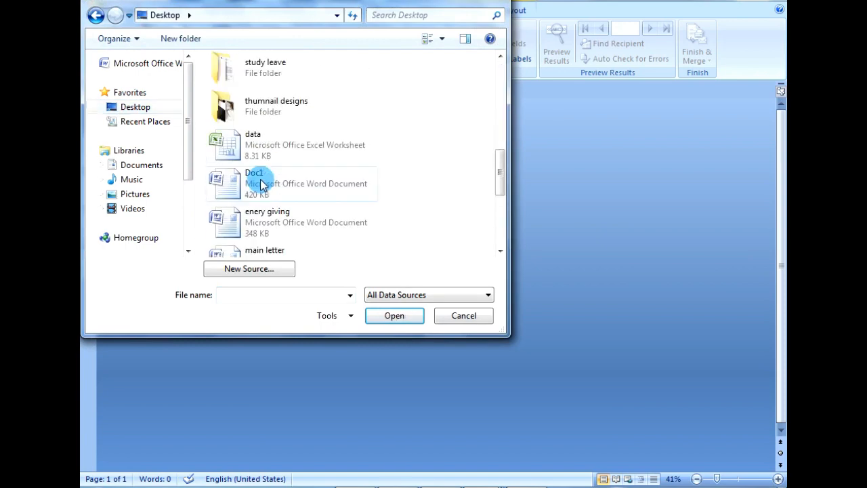
pyautogui.scroll(-3, 261, 184)
pyautogui.scroll(3, 229, 180)
pyautogui.doubleClick(251, 144)
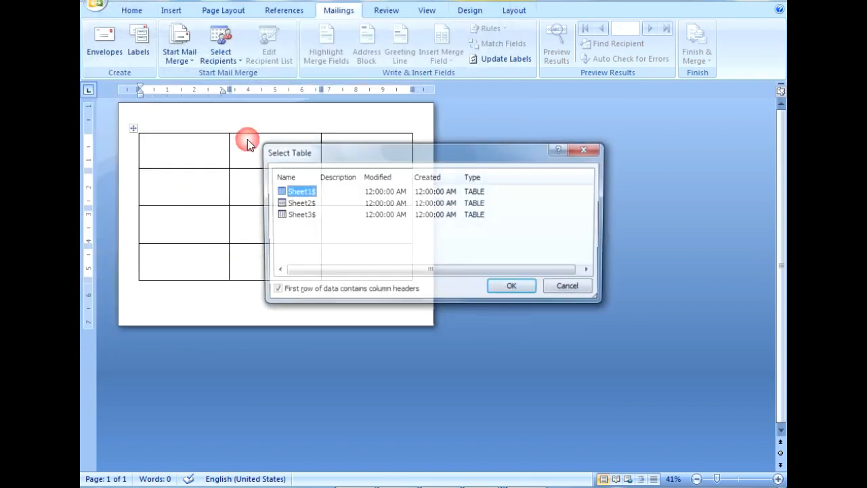
pyautogui.click(513, 289)
# Step: Insert the SN, Name and Address merge fields on separate lines in the table's first cell, with a comma after SN and Name
pyautogui.click(226, 121)
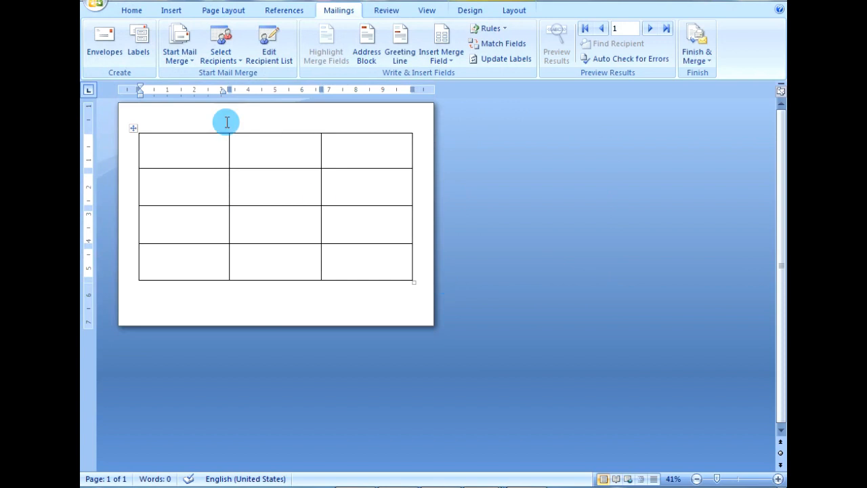
pyautogui.click(441, 65)
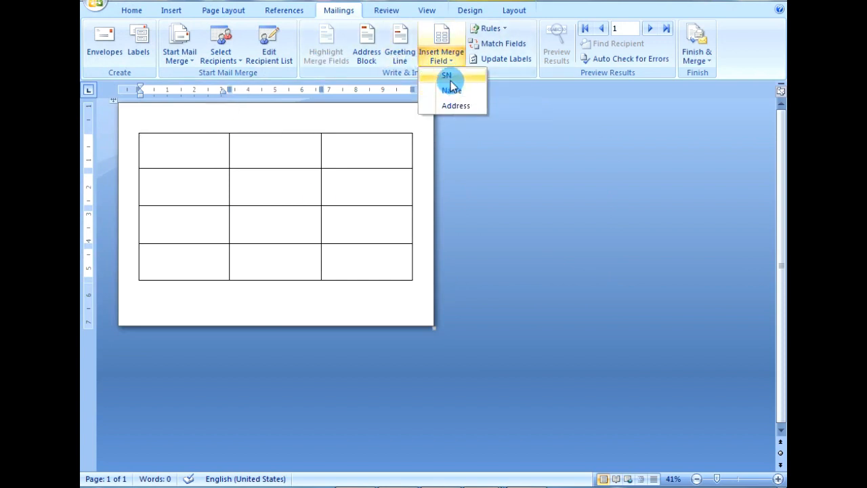
pyautogui.click(449, 77)
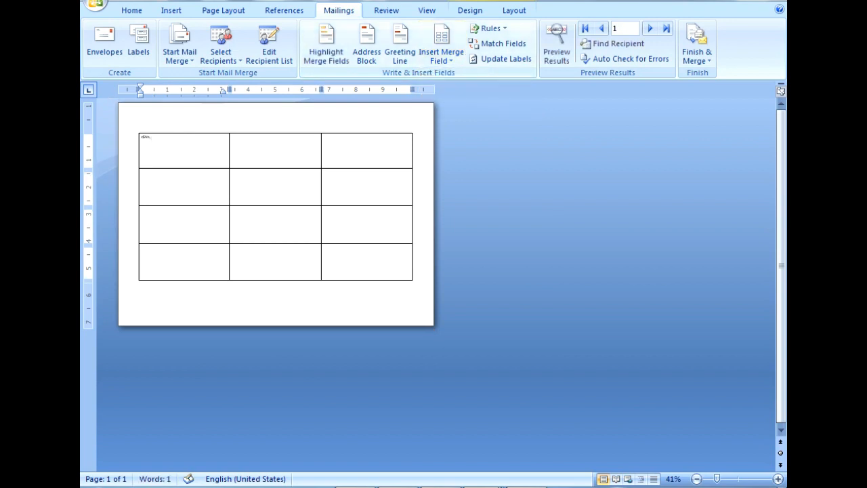
pyautogui.click(441, 61)
pyautogui.click(457, 89)
pyautogui.write(',')
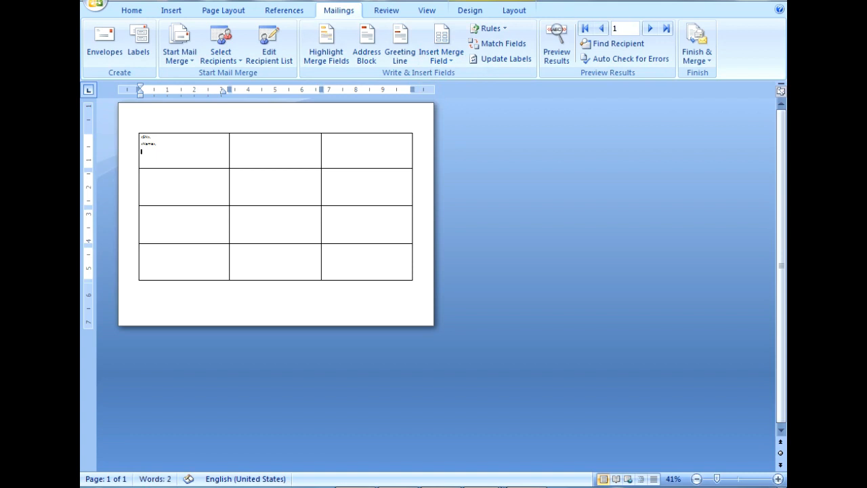
pyautogui.click(447, 44)
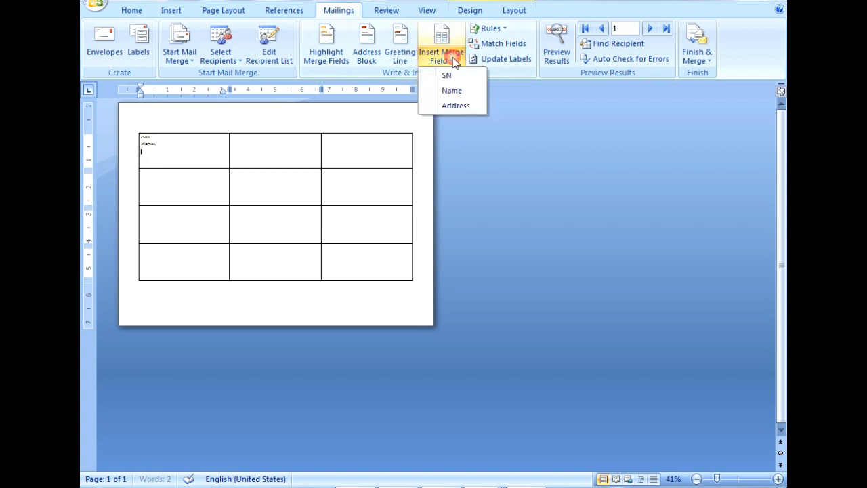
pyautogui.click(455, 106)
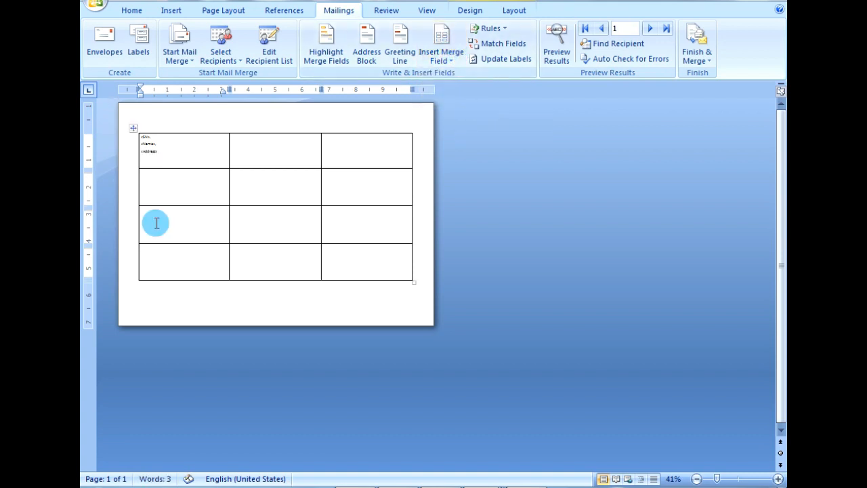
# Step: Add a Next Record rule directly after the Address field in the first cell
pyautogui.moveTo(183, 163); pyautogui.dragTo(164, 153)
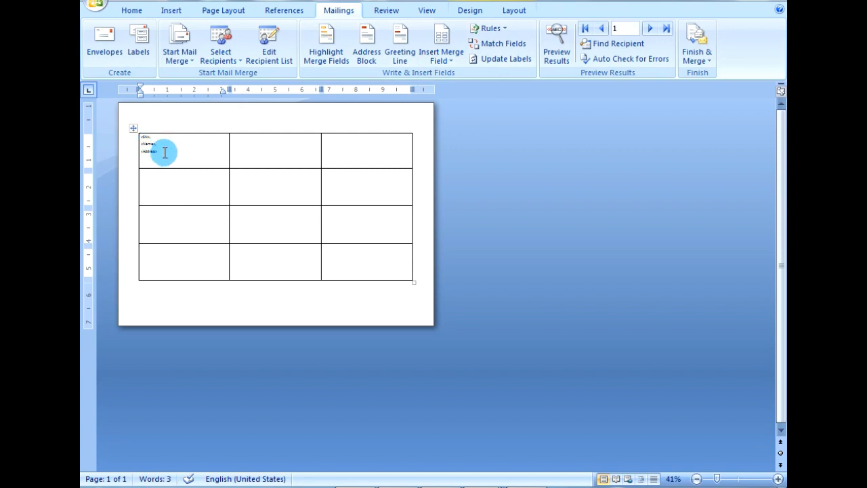
pyautogui.click(499, 31)
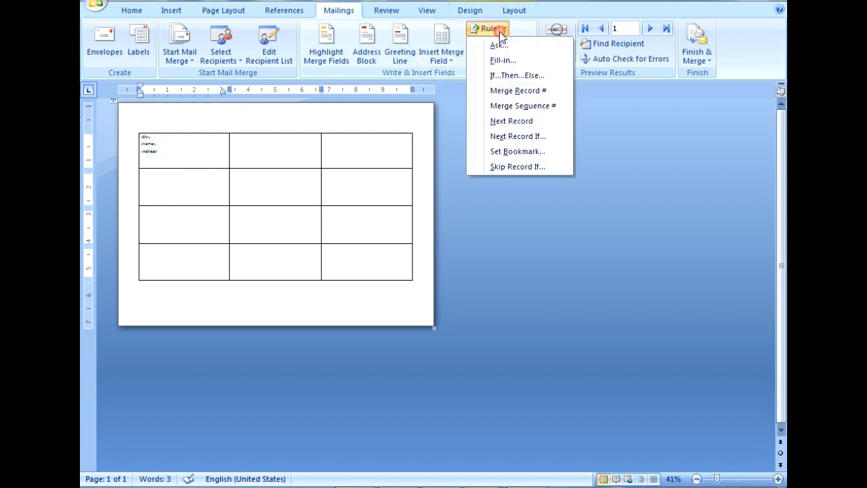
pyautogui.click(518, 123)
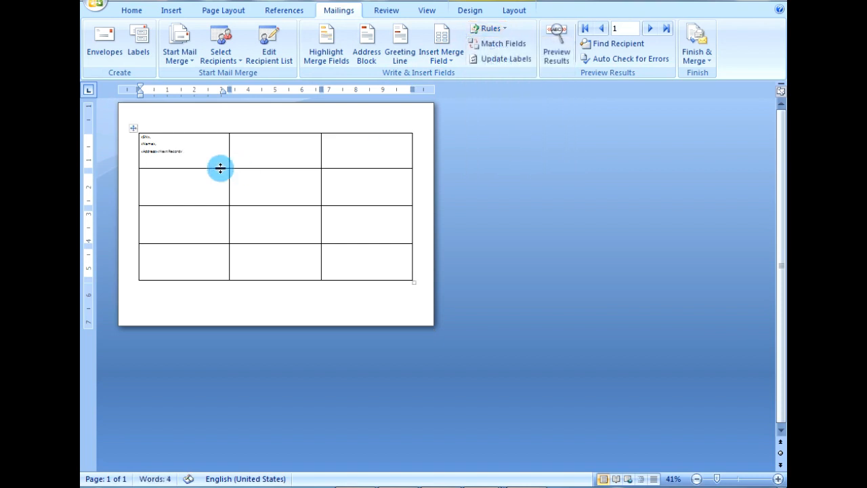
# Step: Copy the first cell's merge fields and Next Record rule into the other two cells of the first row
pyautogui.rightClick(143, 136)
pyautogui.click(154, 160)
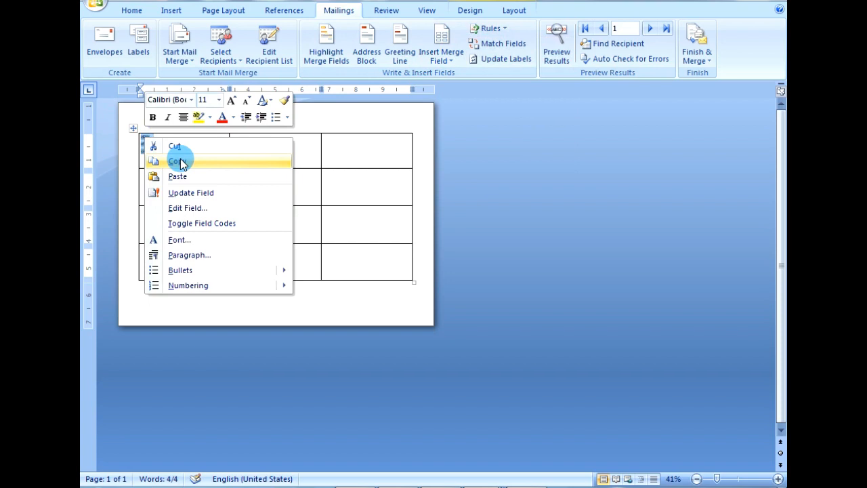
pyautogui.rightClick(276, 154)
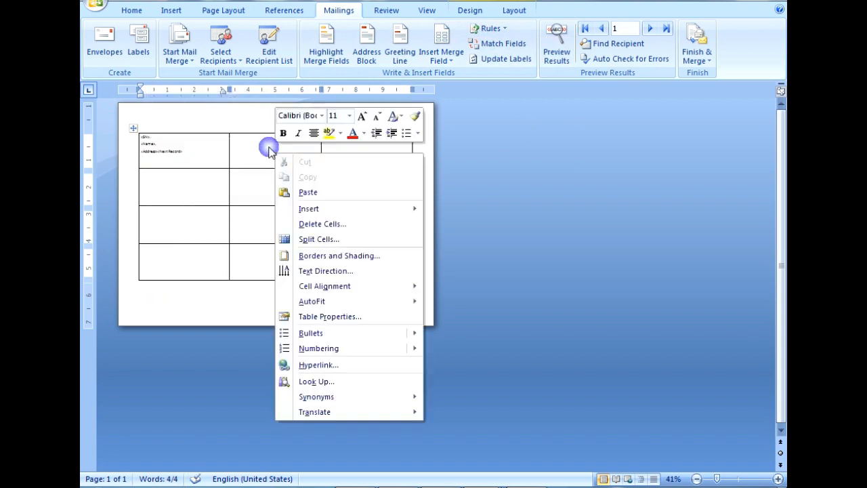
pyautogui.click(308, 192)
pyautogui.rightClick(347, 151)
pyautogui.click(383, 189)
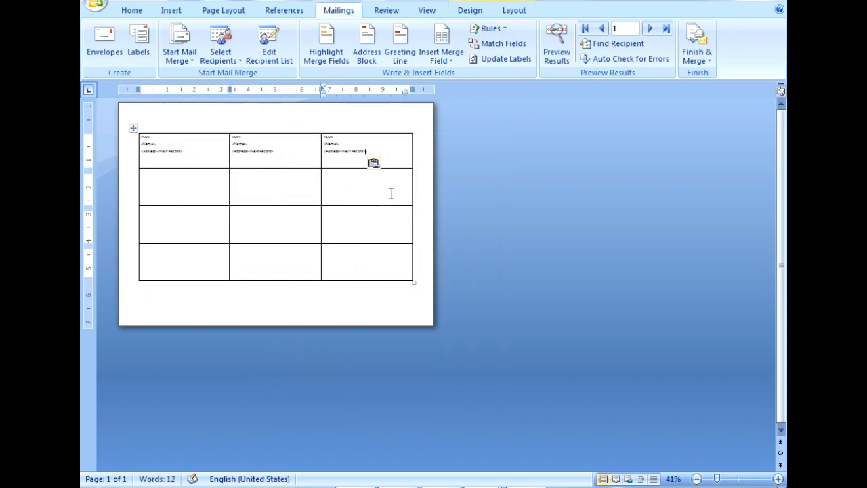
# Step: Paste the copied merge fields into all three cells of the second row
pyautogui.rightClick(173, 188)
pyautogui.click(223, 228)
pyautogui.rightClick(255, 188)
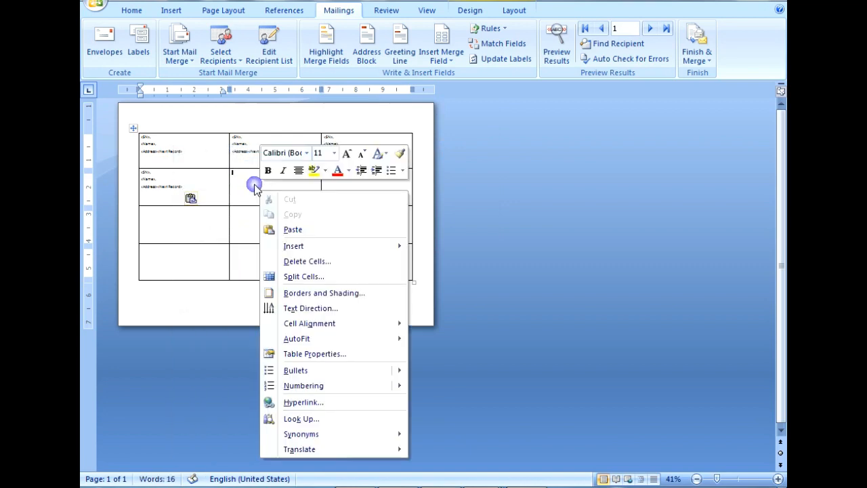
pyautogui.click(288, 228)
pyautogui.rightClick(326, 185)
pyautogui.click(366, 225)
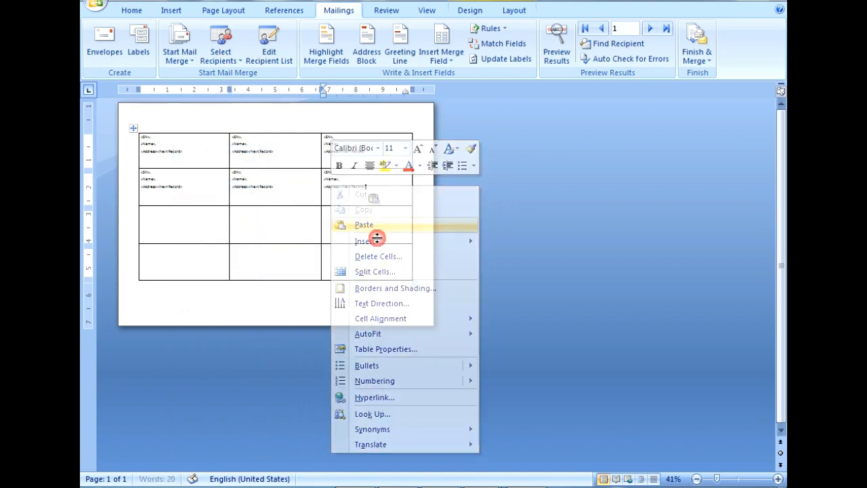
# Step: Paste the copied merge fields into all three cells of the third row
pyautogui.rightClick(186, 215)
pyautogui.click(224, 254)
pyautogui.rightClick(244, 214)
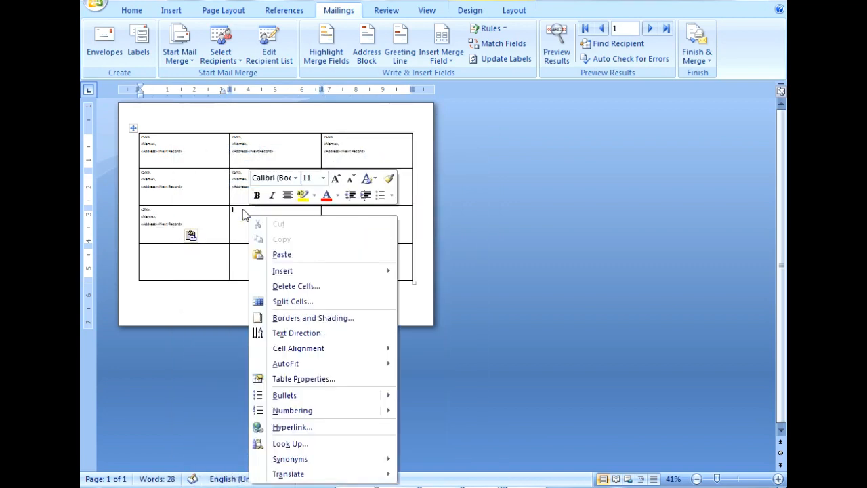
pyautogui.click(264, 253)
pyautogui.rightClick(354, 214)
pyautogui.click(382, 256)
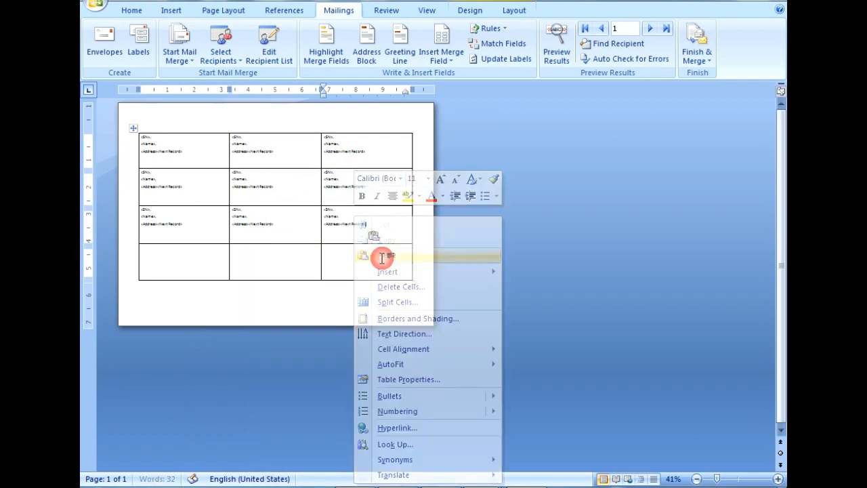
# Step: Paste the copied merge fields into all three cells of the fourth row
pyautogui.rightClick(179, 256)
pyautogui.click(222, 31)
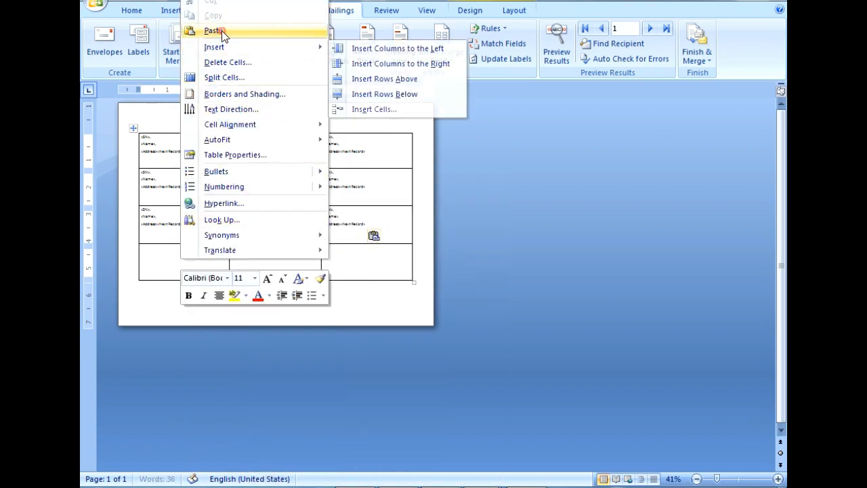
pyautogui.rightClick(245, 257)
pyautogui.click(288, 34)
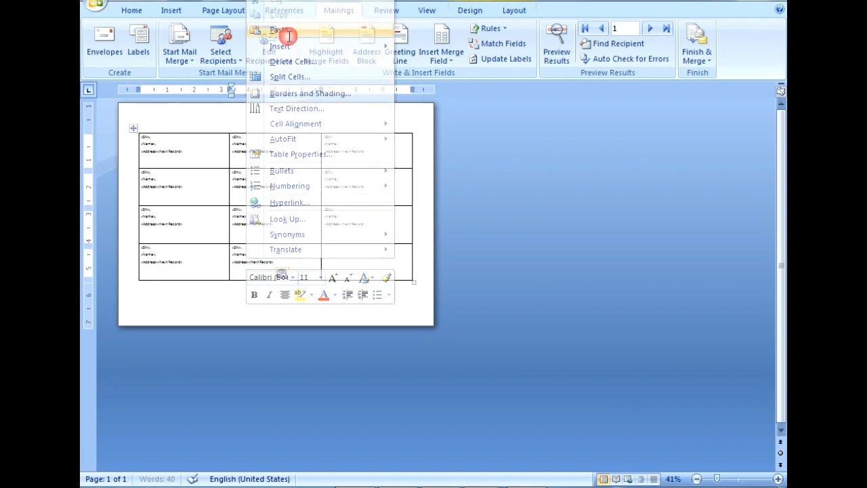
pyautogui.rightClick(343, 269)
pyautogui.click(378, 43)
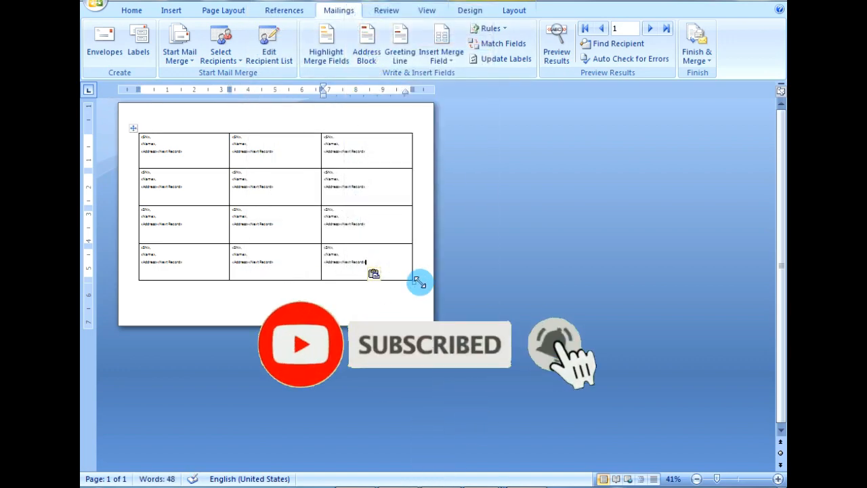
# Step: Finish the merge as individual documents in a new file and review the filled labels at 79% zoom
pyautogui.click(698, 55)
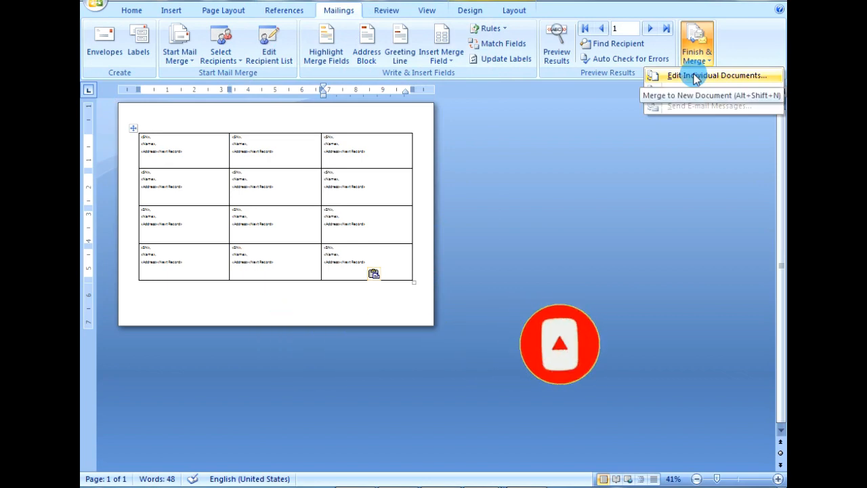
pyautogui.click(696, 77)
pyautogui.click(425, 266)
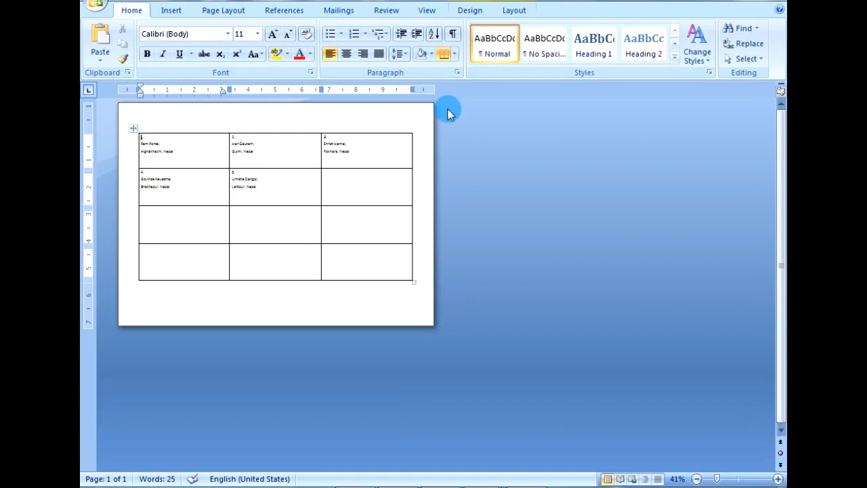
pyautogui.moveTo(716, 479); pyautogui.dragTo(730, 480)
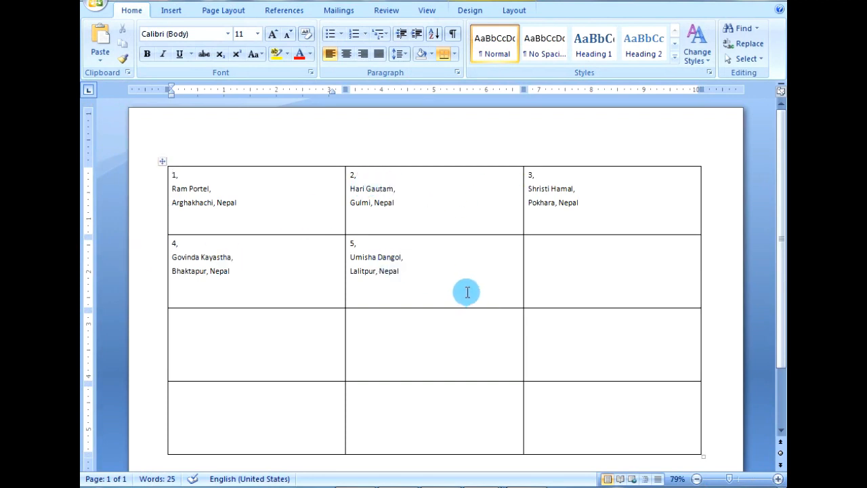
pyautogui.scroll(-2, 352, 275)
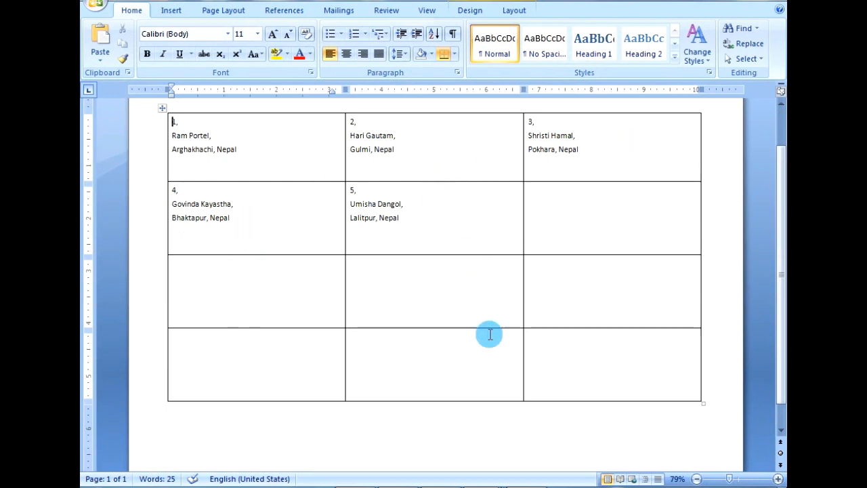
pyautogui.scroll(-1, 594, 356)
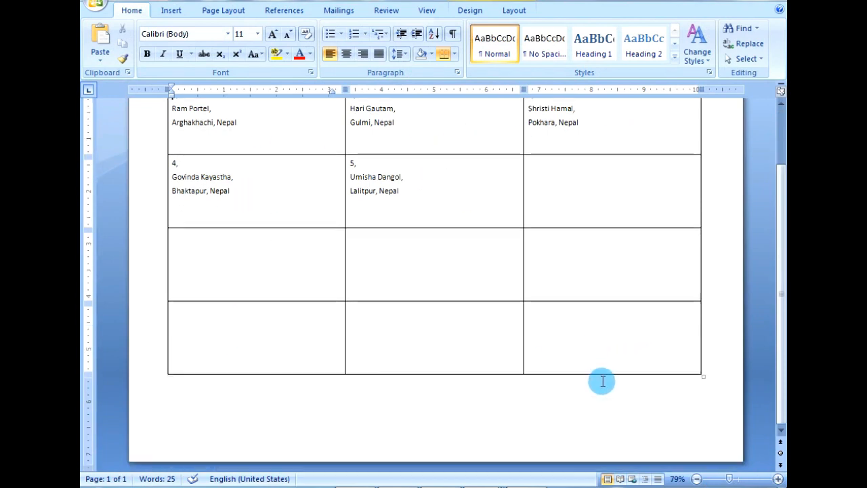
pyautogui.scroll(3, 474, 346)
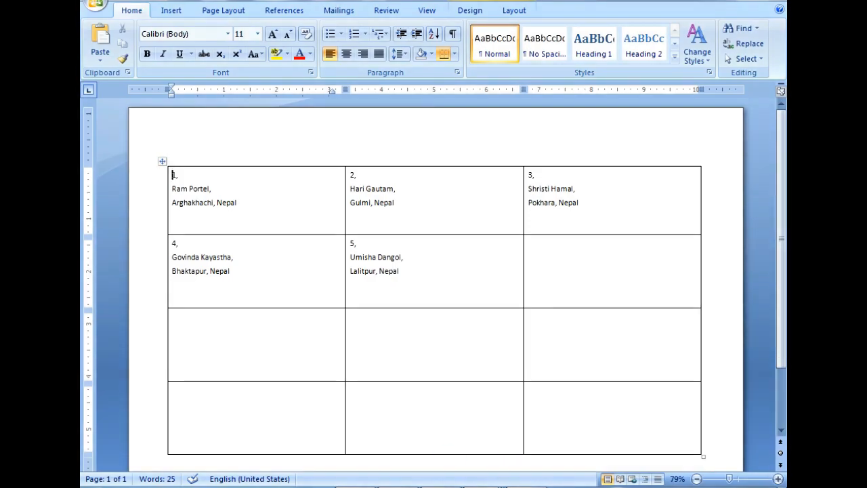
pyautogui.click(528, 486)
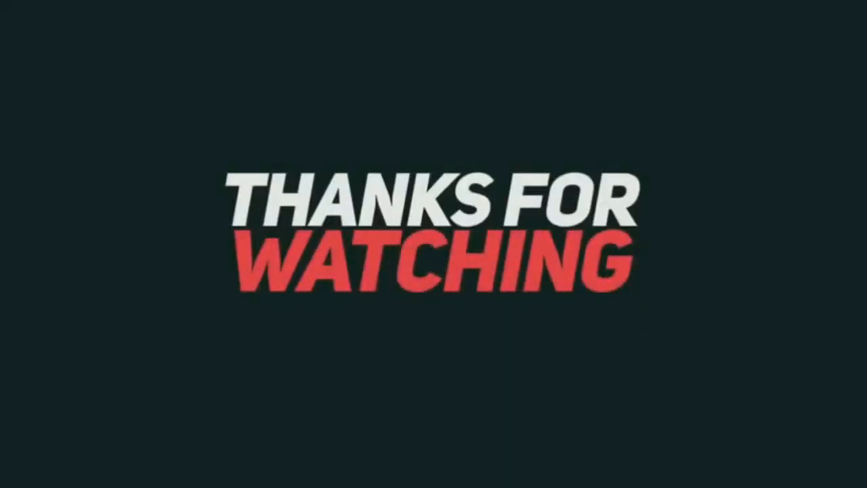